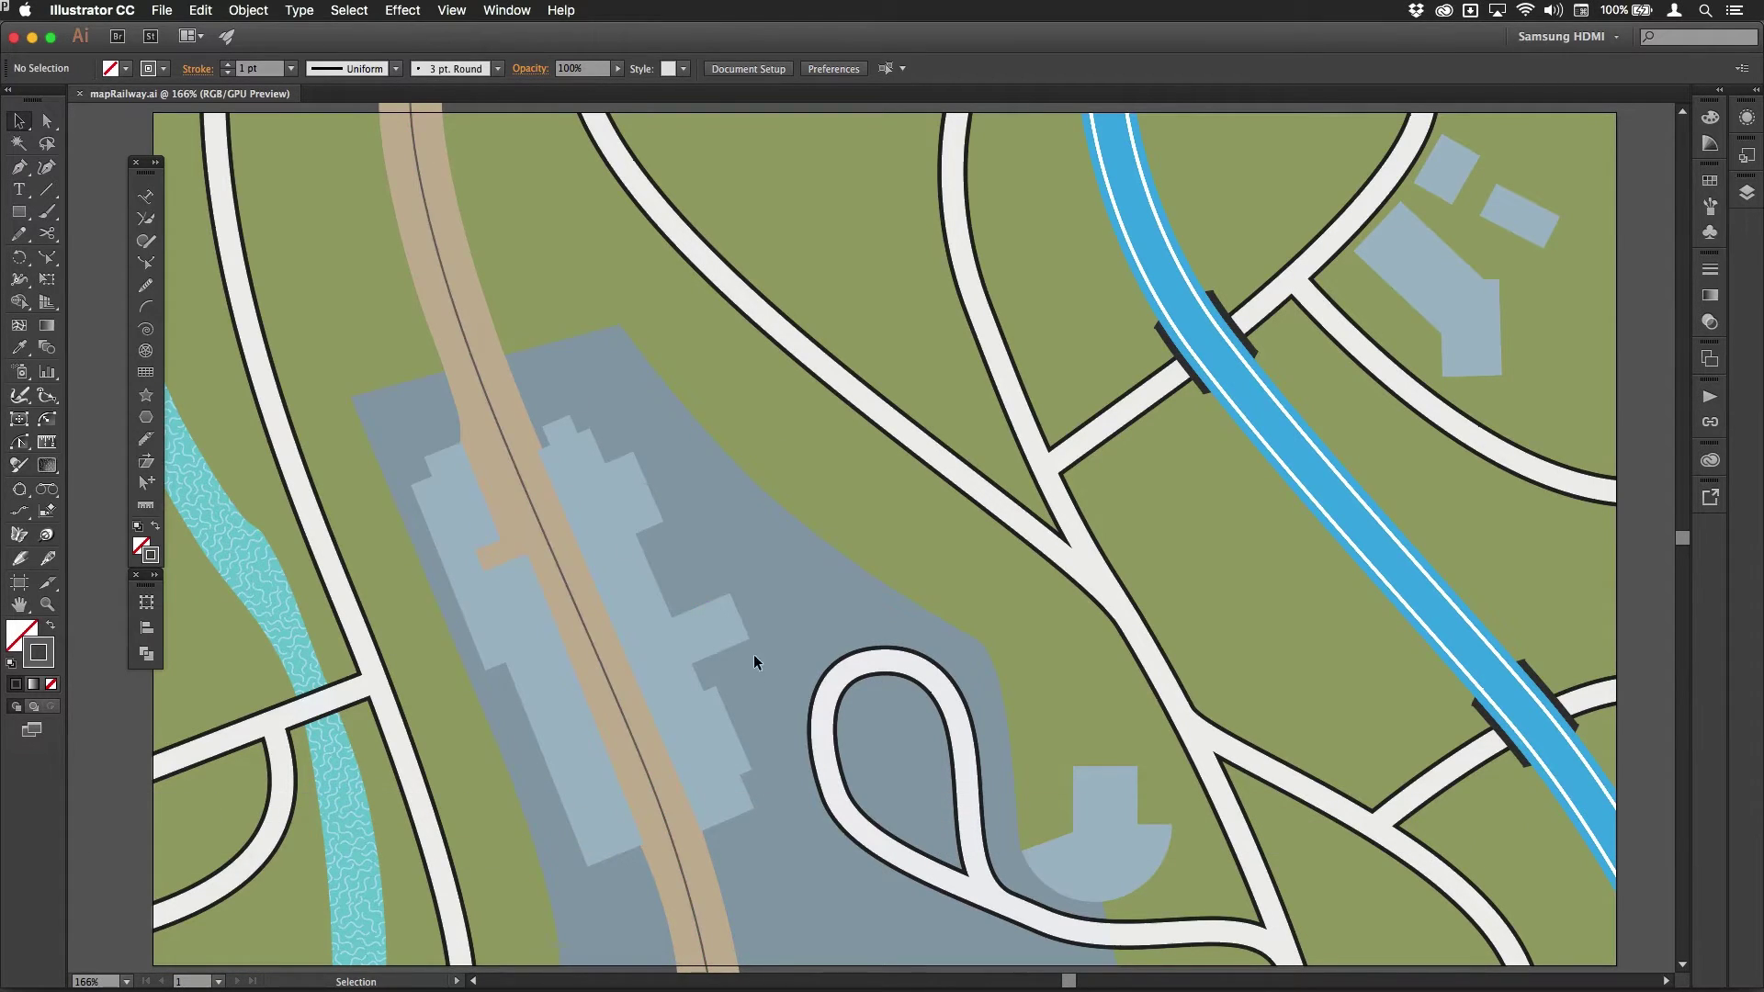
# Step: Give the selected railway path an 18 pt stroke weight and bring up its Appearance panel
pyautogui.click(504, 440)
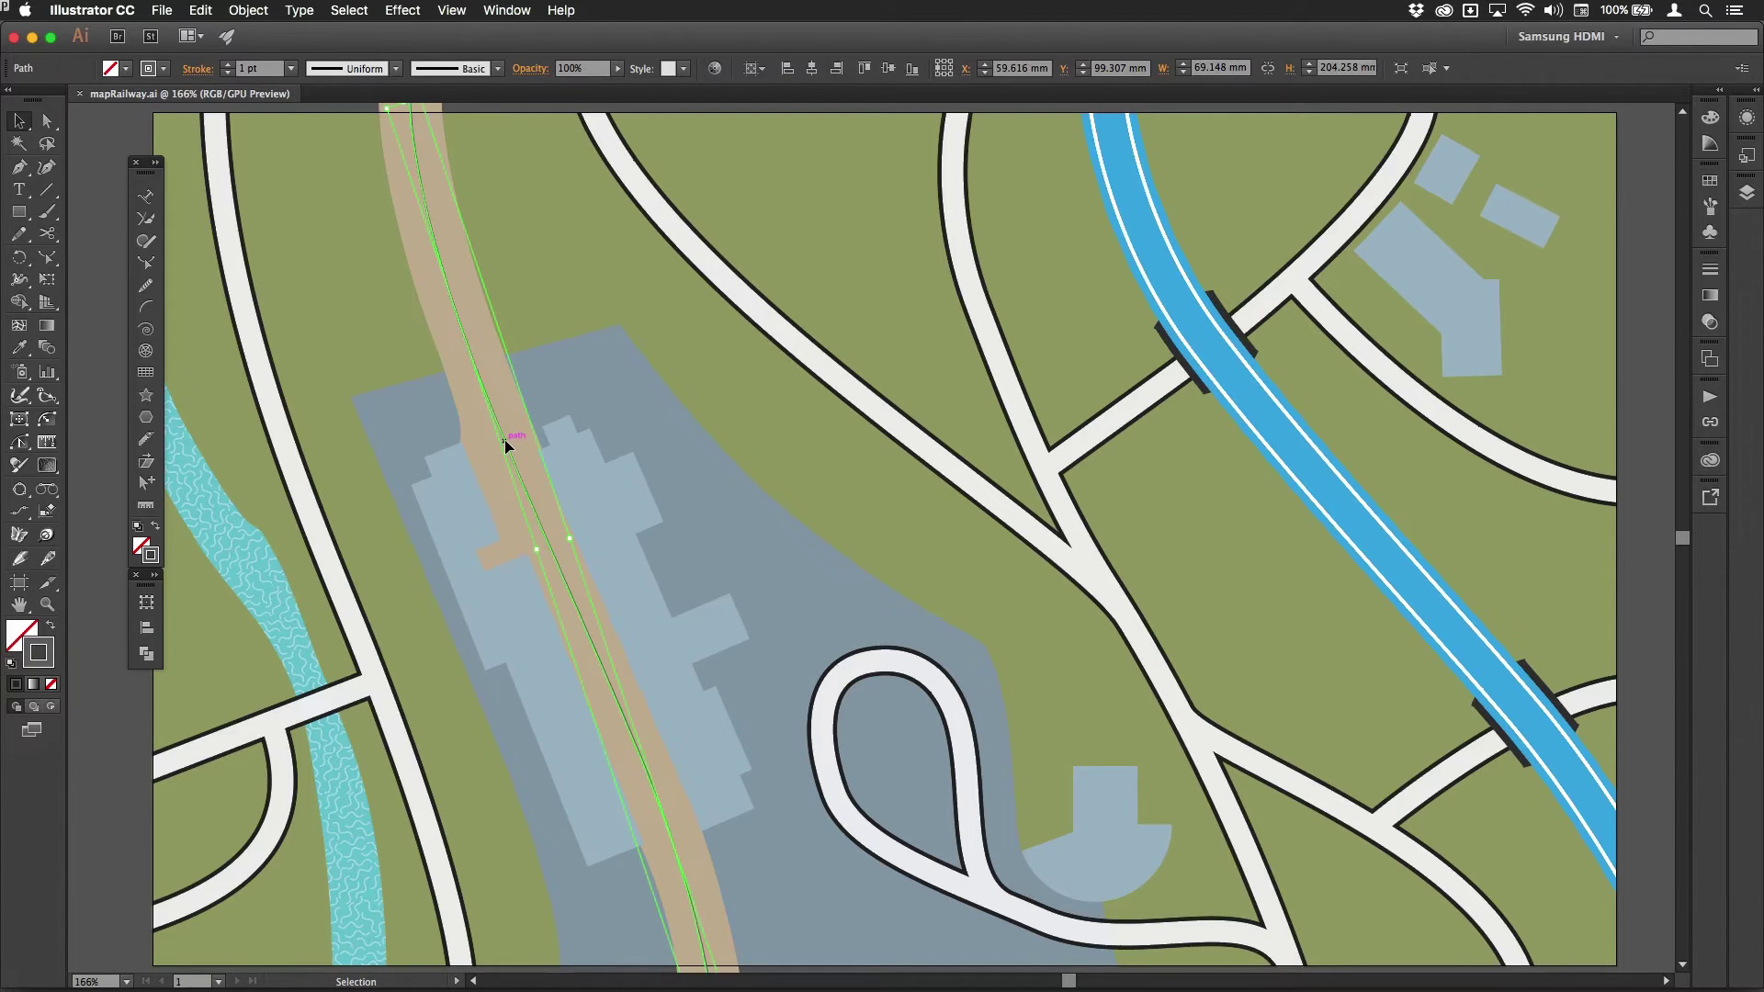
pyautogui.click(273, 68)
pyautogui.press('Up')
pyautogui.press('Up')
pyautogui.press('Up')
pyautogui.press('Up')
pyautogui.press('Up')
pyautogui.press('Up')
pyautogui.press('Up')
pyautogui.press('Up')
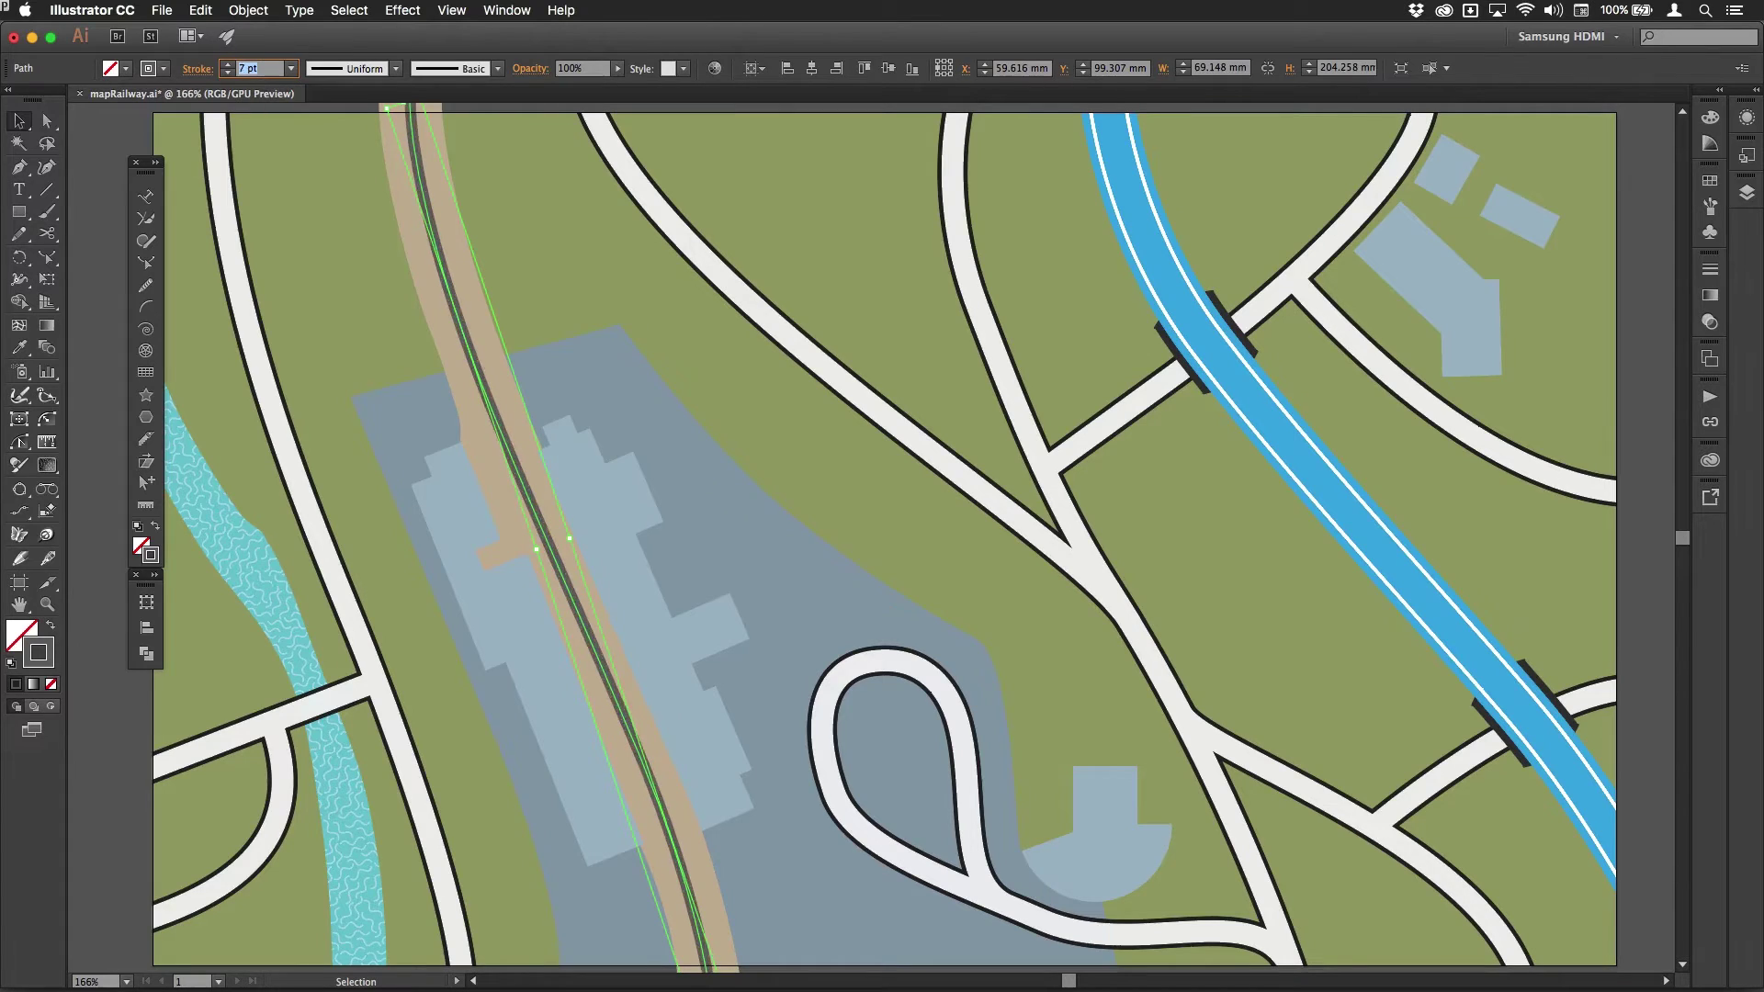
pyautogui.press('Up')
pyautogui.press('Up')
pyautogui.press('Up')
pyautogui.press('Up')
pyautogui.press('Up')
pyautogui.press('Up')
pyautogui.press('Up')
pyautogui.press('Up')
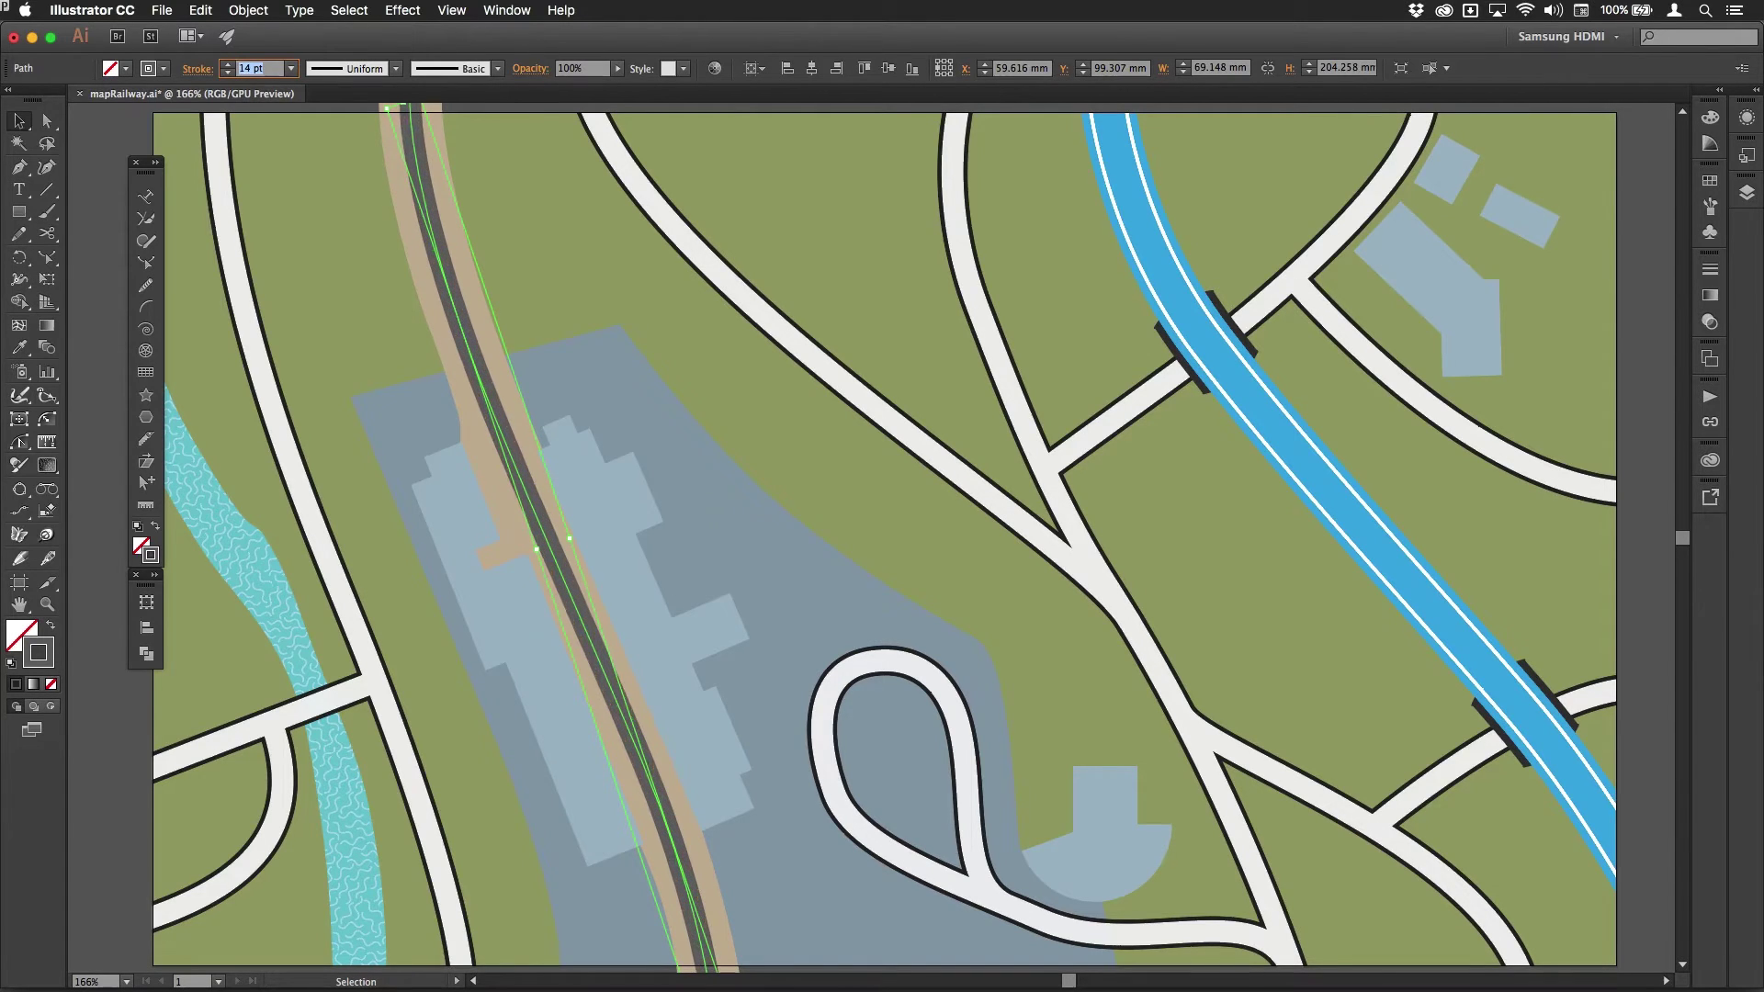
pyautogui.press('Up')
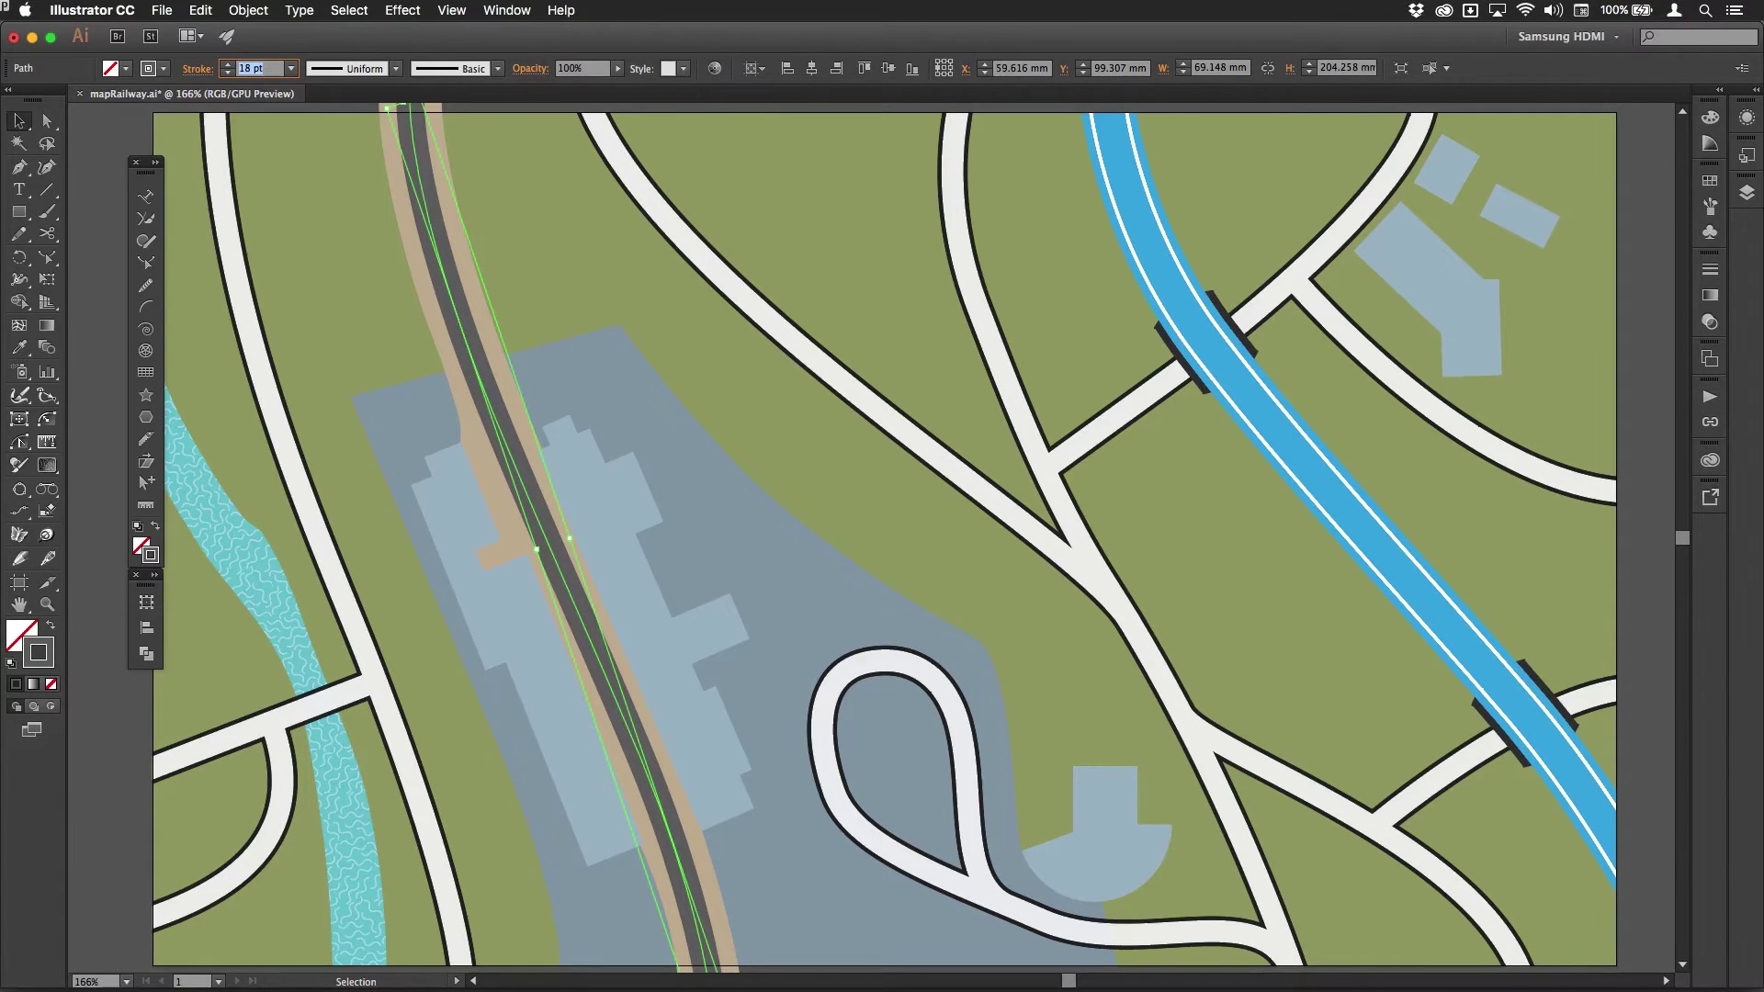
pyautogui.click(1748, 121)
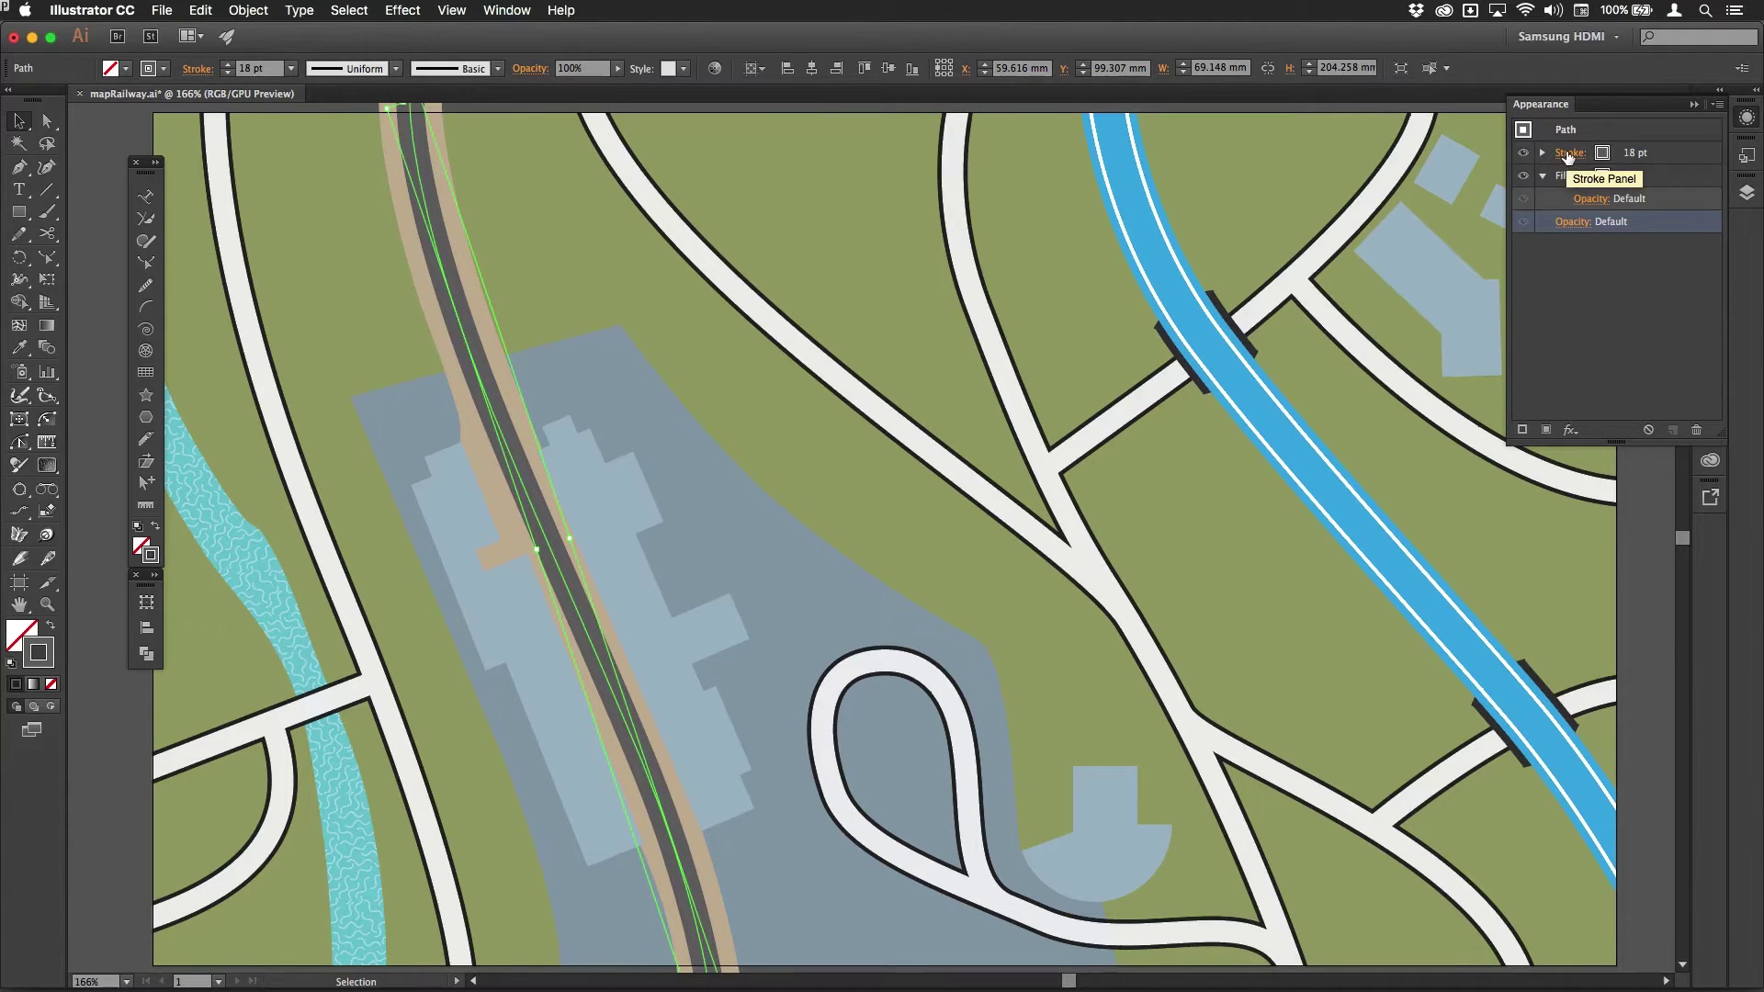
# Step: Make the railway's 18 pt stroke a dashed line with 3 pt dashes
pyautogui.click(1568, 154)
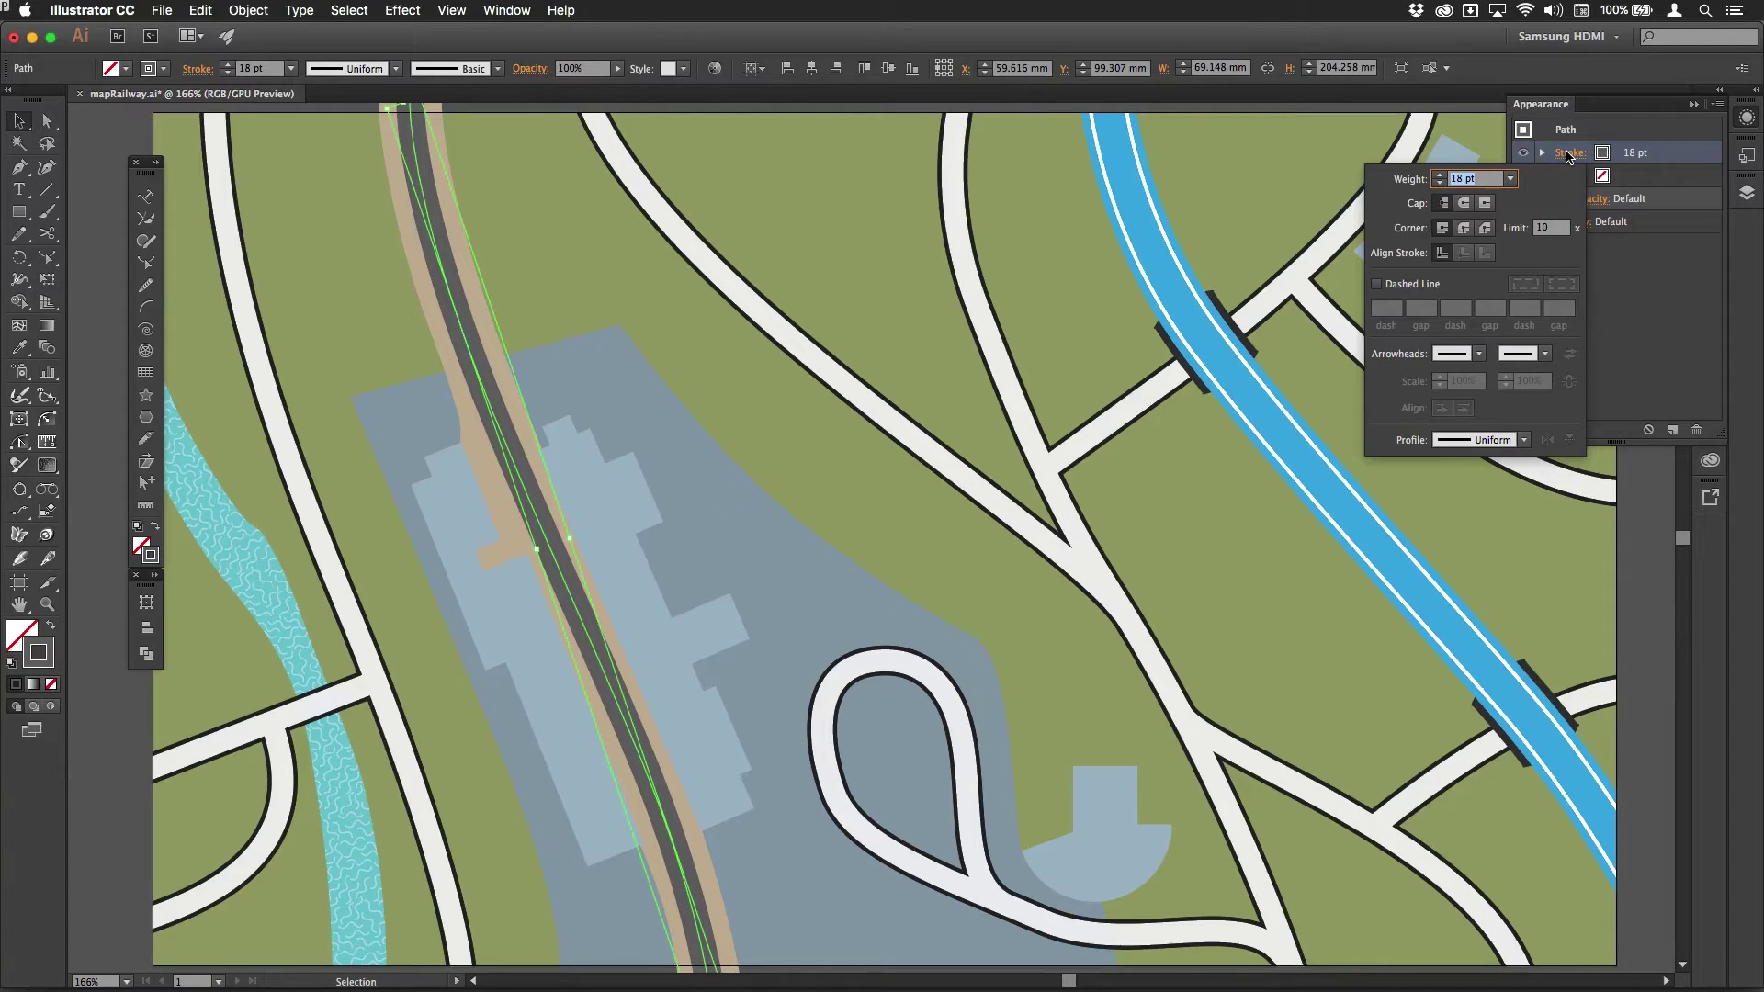
pyautogui.click(1376, 285)
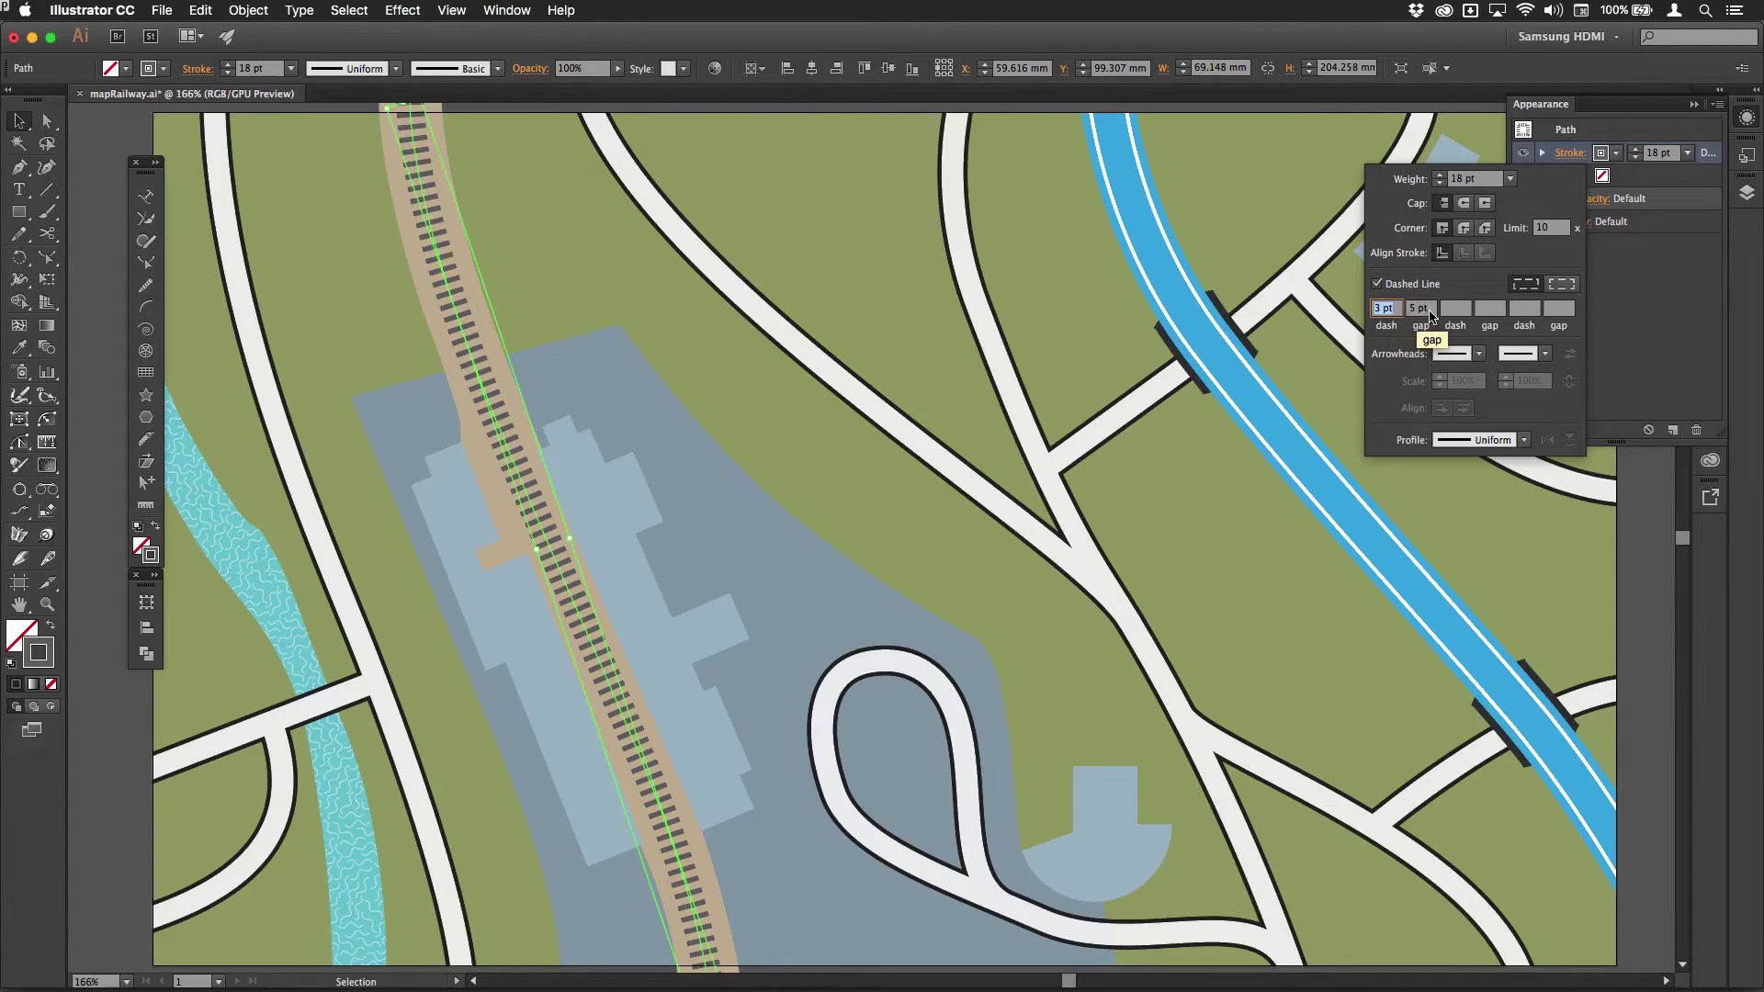
pyautogui.press('Tab')
pyautogui.click(1385, 312)
pyautogui.write('5')
pyautogui.press('Return')
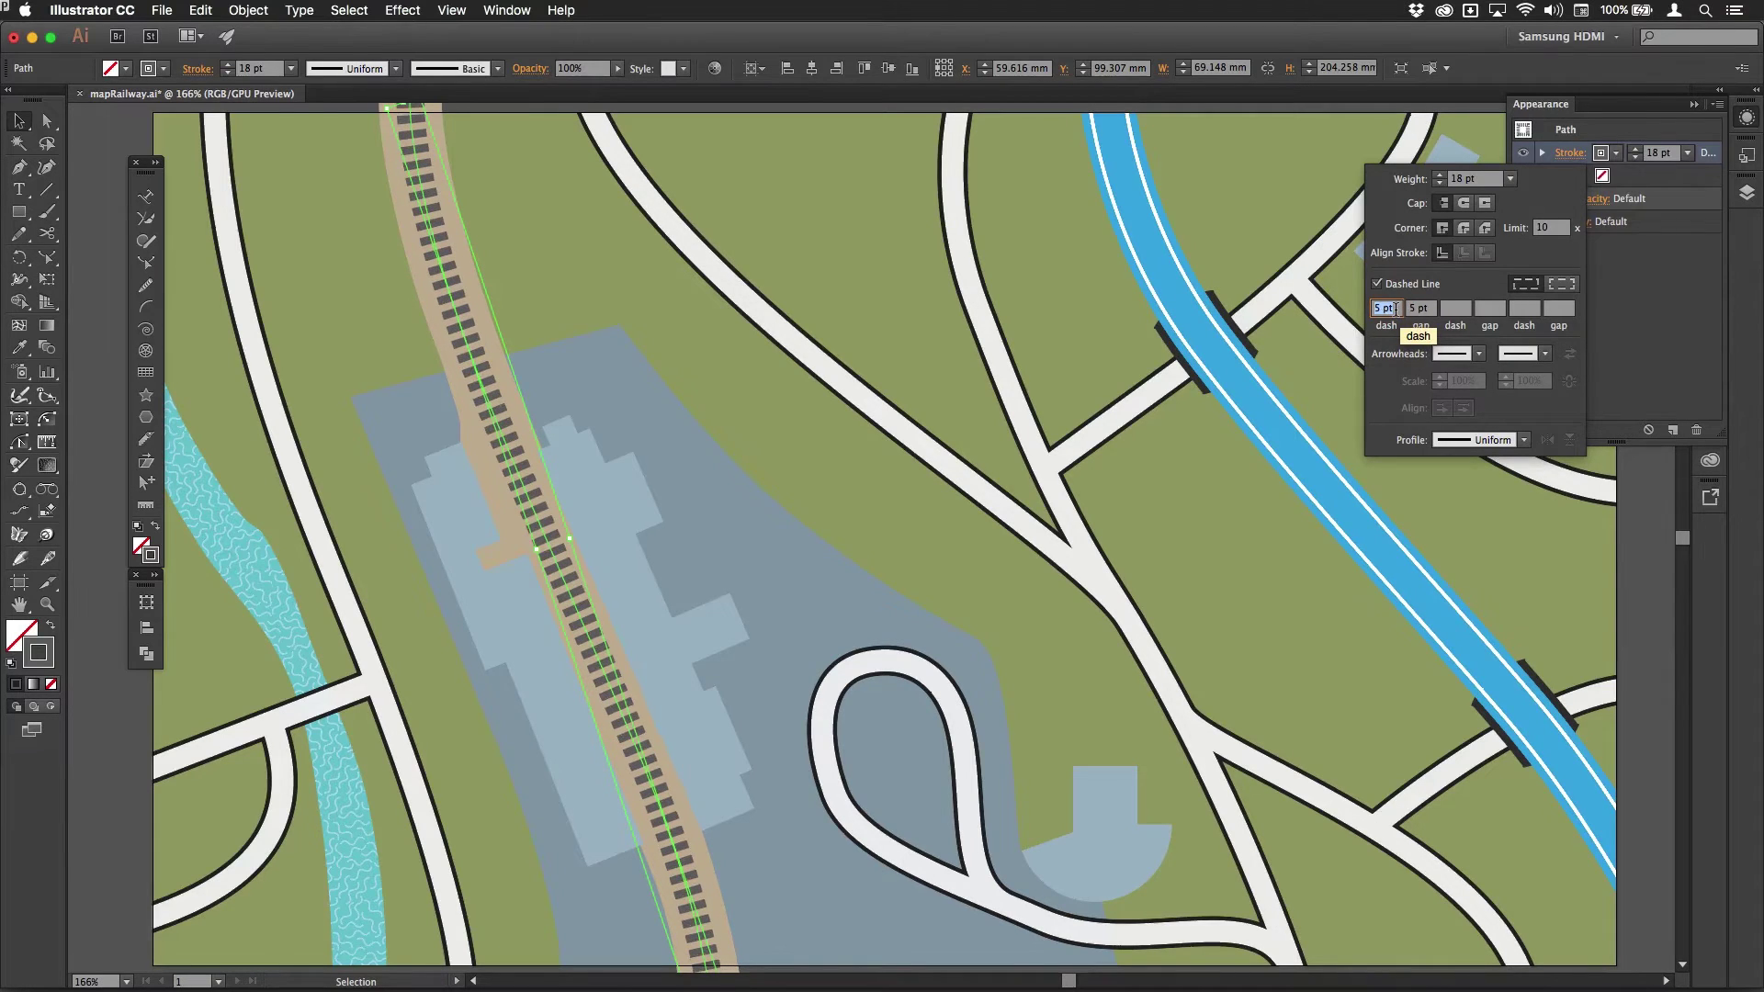
pyautogui.write('4')
pyautogui.press('Return')
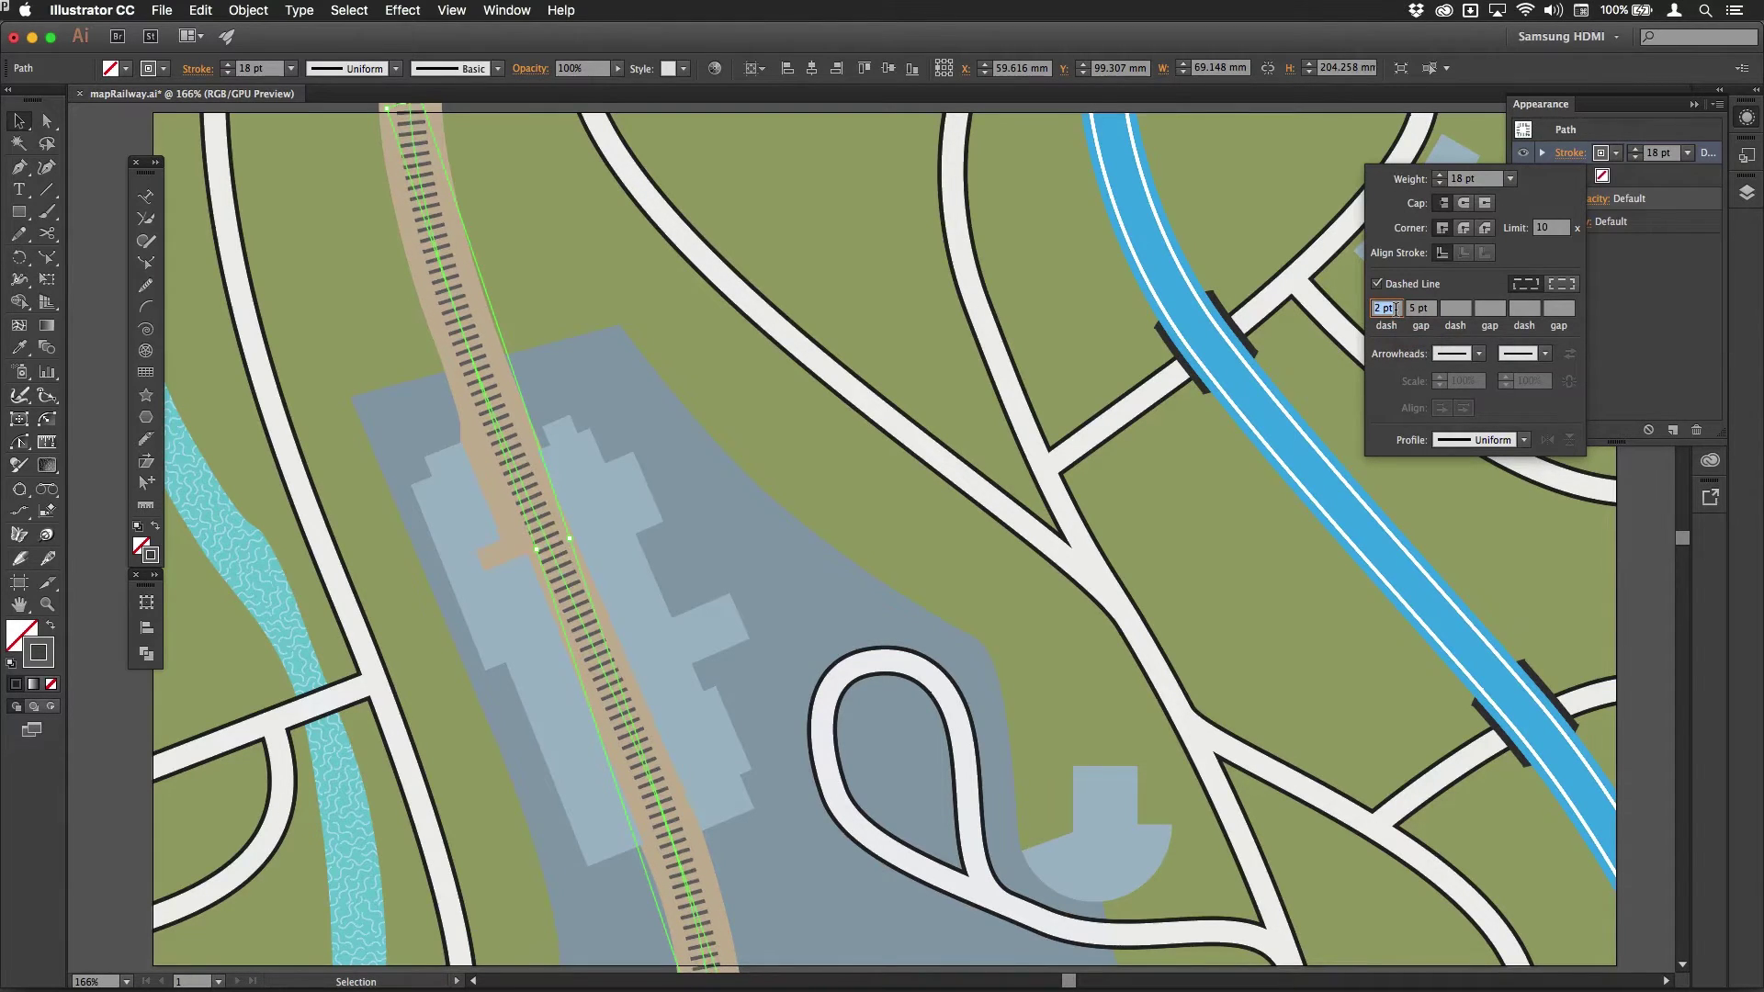
pyautogui.write('3')
pyautogui.press('Return')
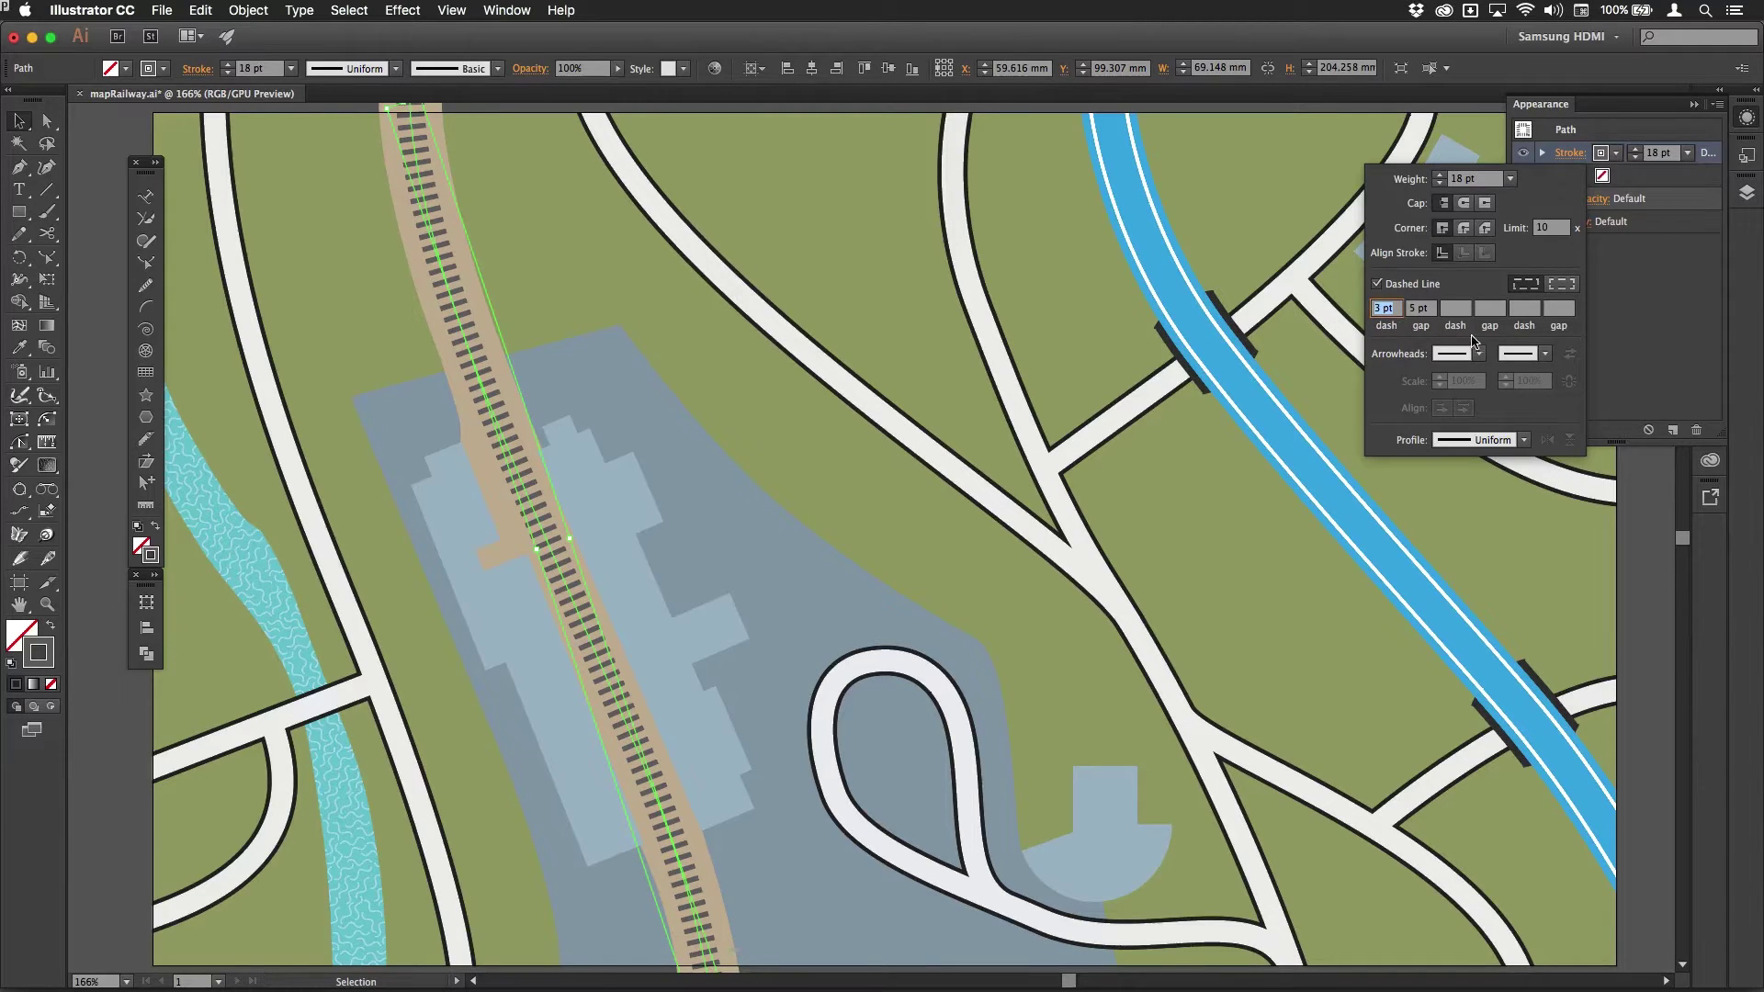
# Step: Set the gap between the sleeper dashes to 7 pt
pyautogui.click(1422, 309)
pyautogui.write('9')
pyautogui.press('Return')
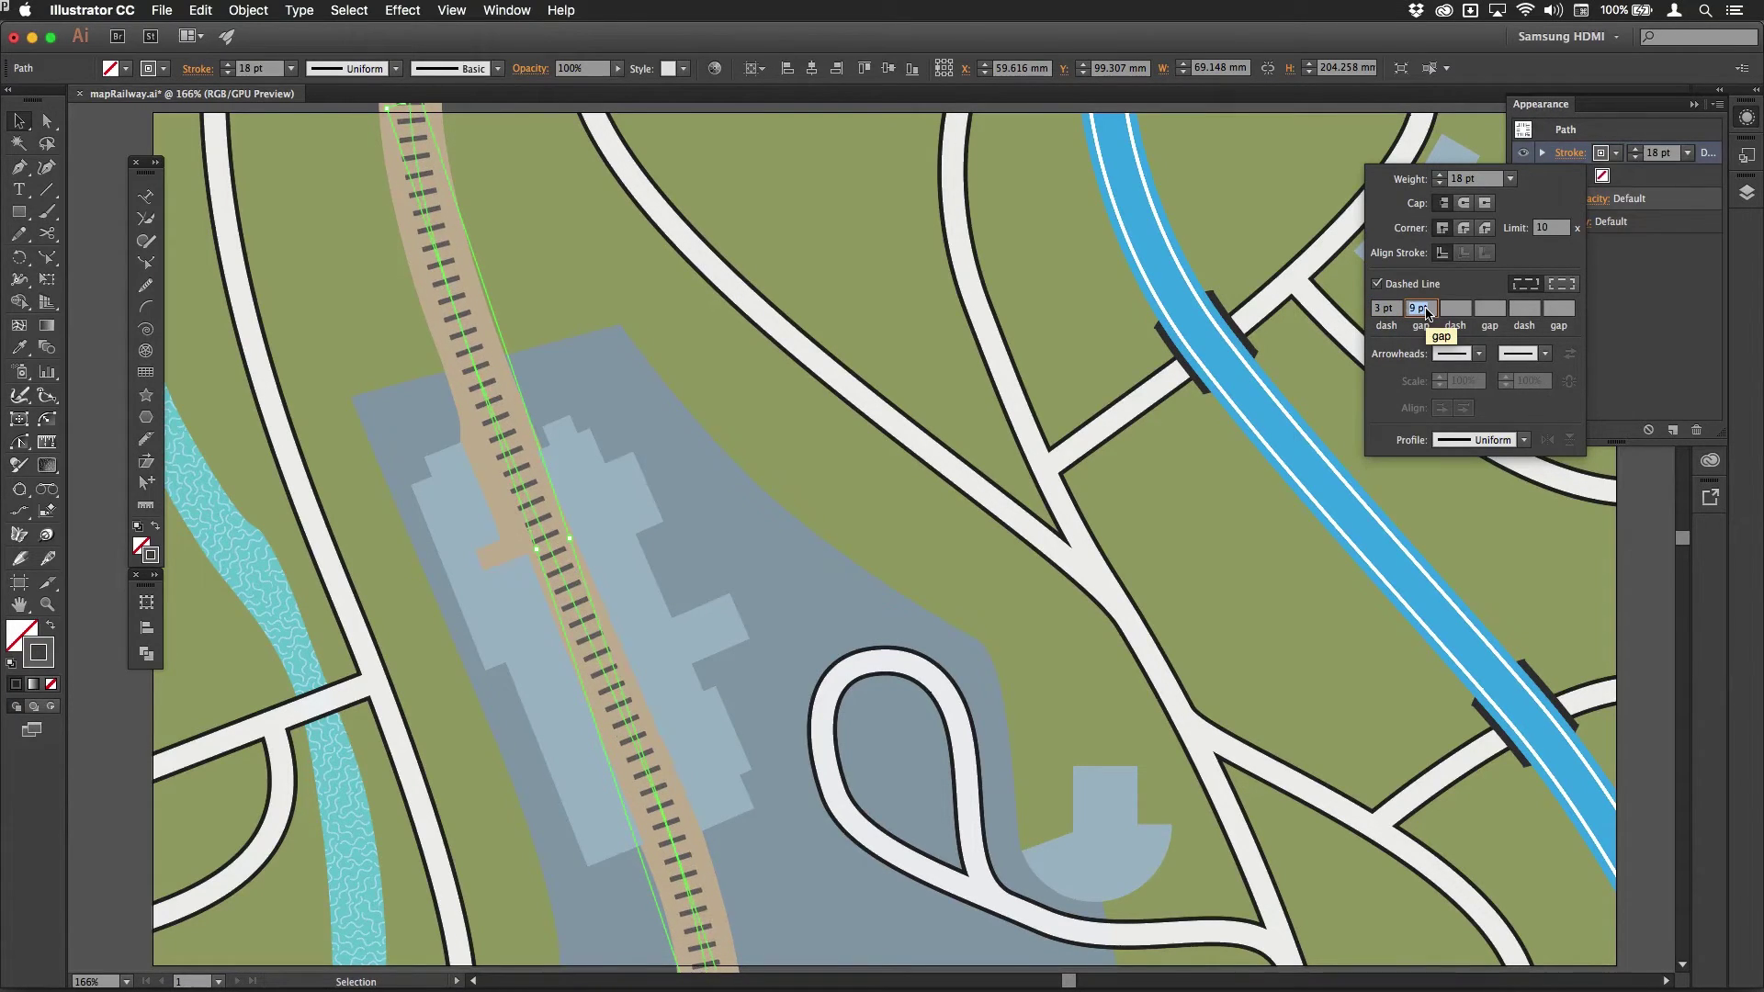
pyautogui.write('7')
pyautogui.press('Return')
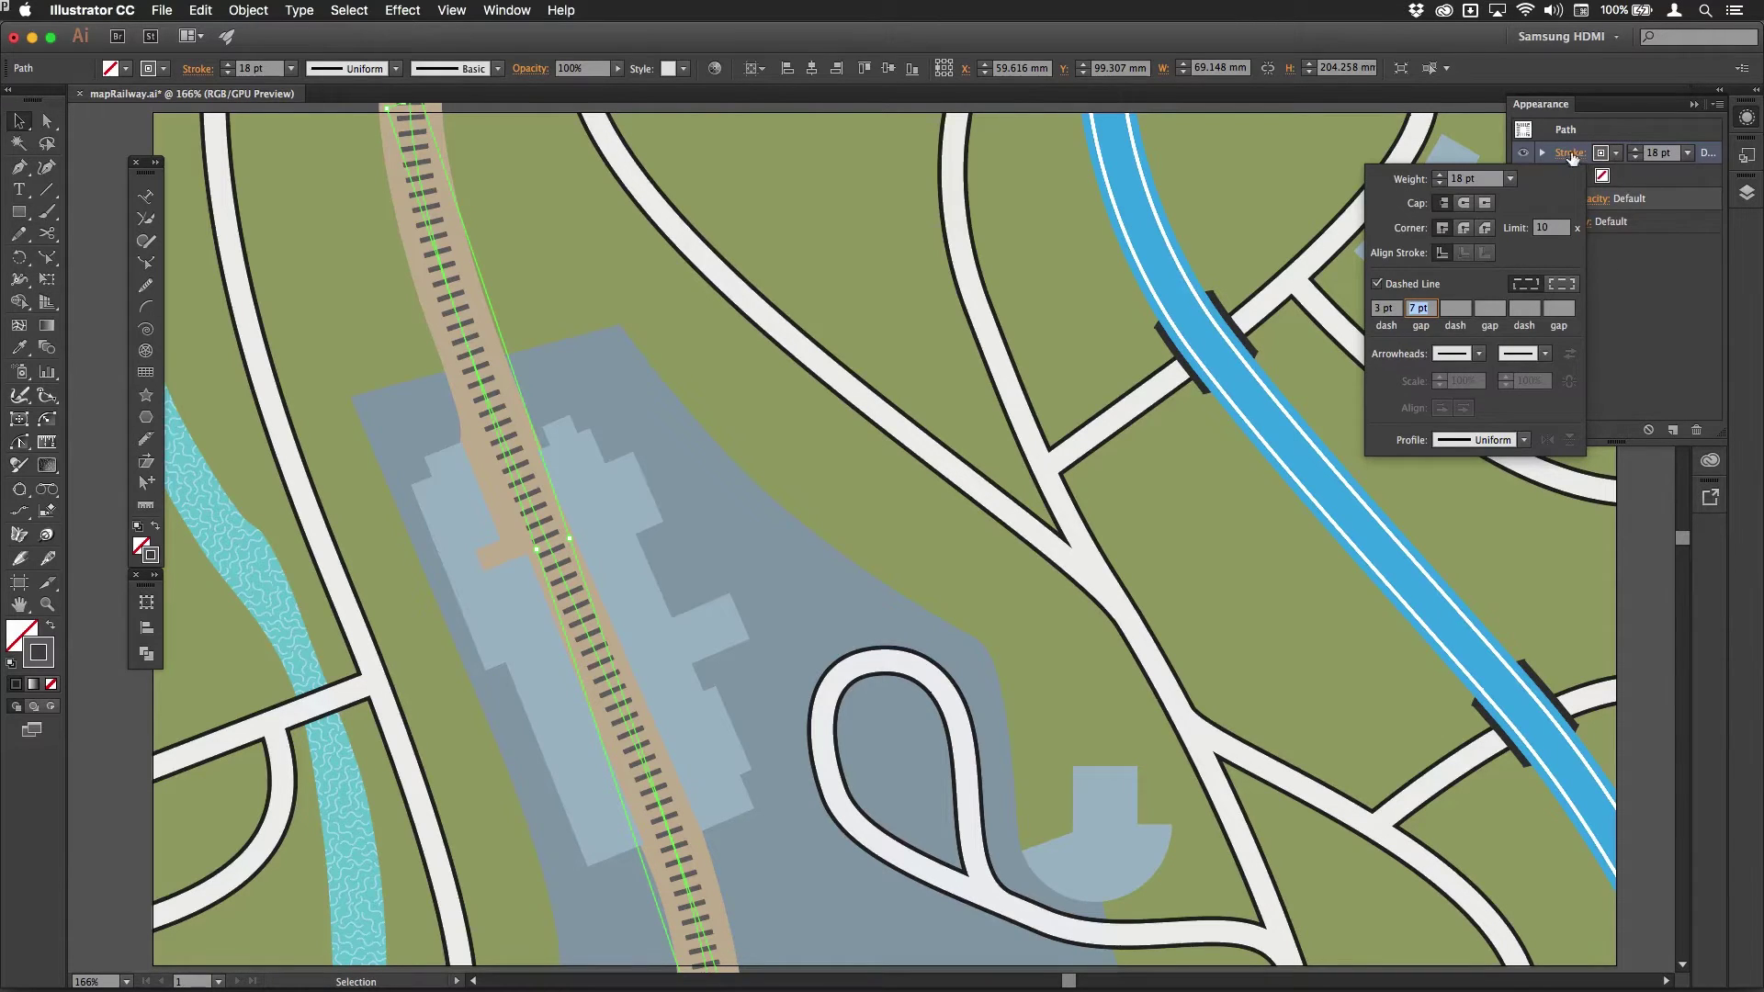
# Step: Duplicate the dashed stroke in Appearance and make the top copy solid
pyautogui.click(1643, 131)
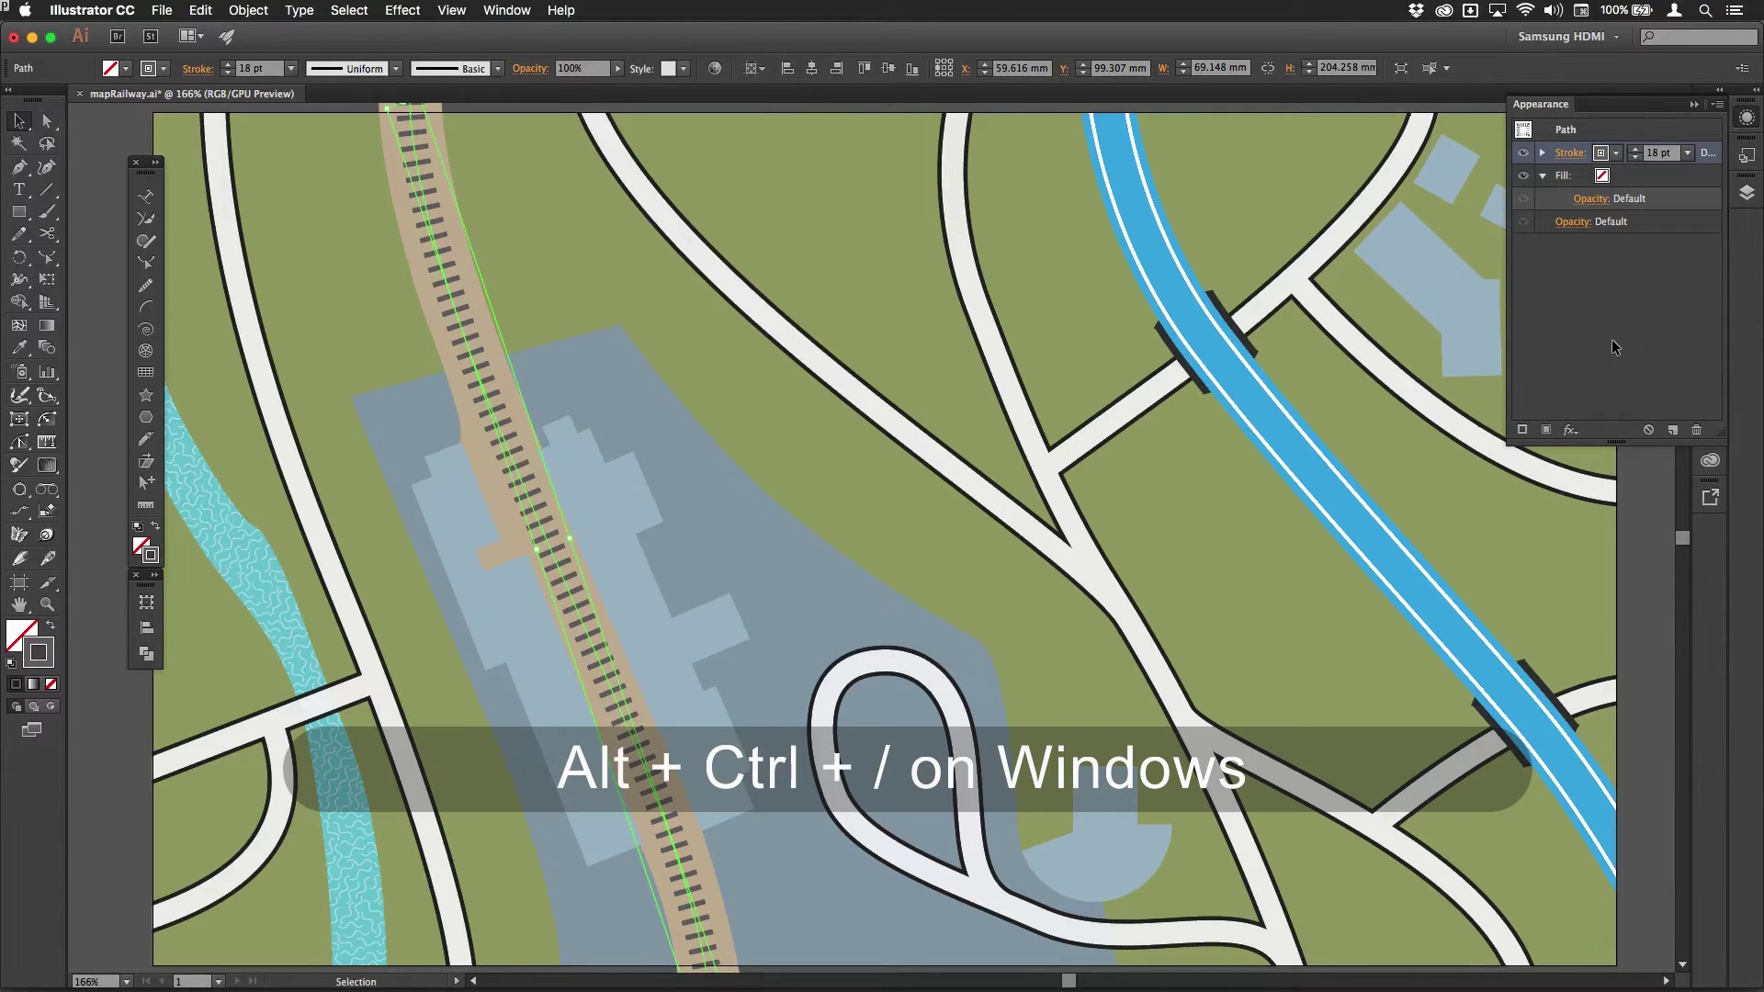
pyautogui.press('super+alt+slash')
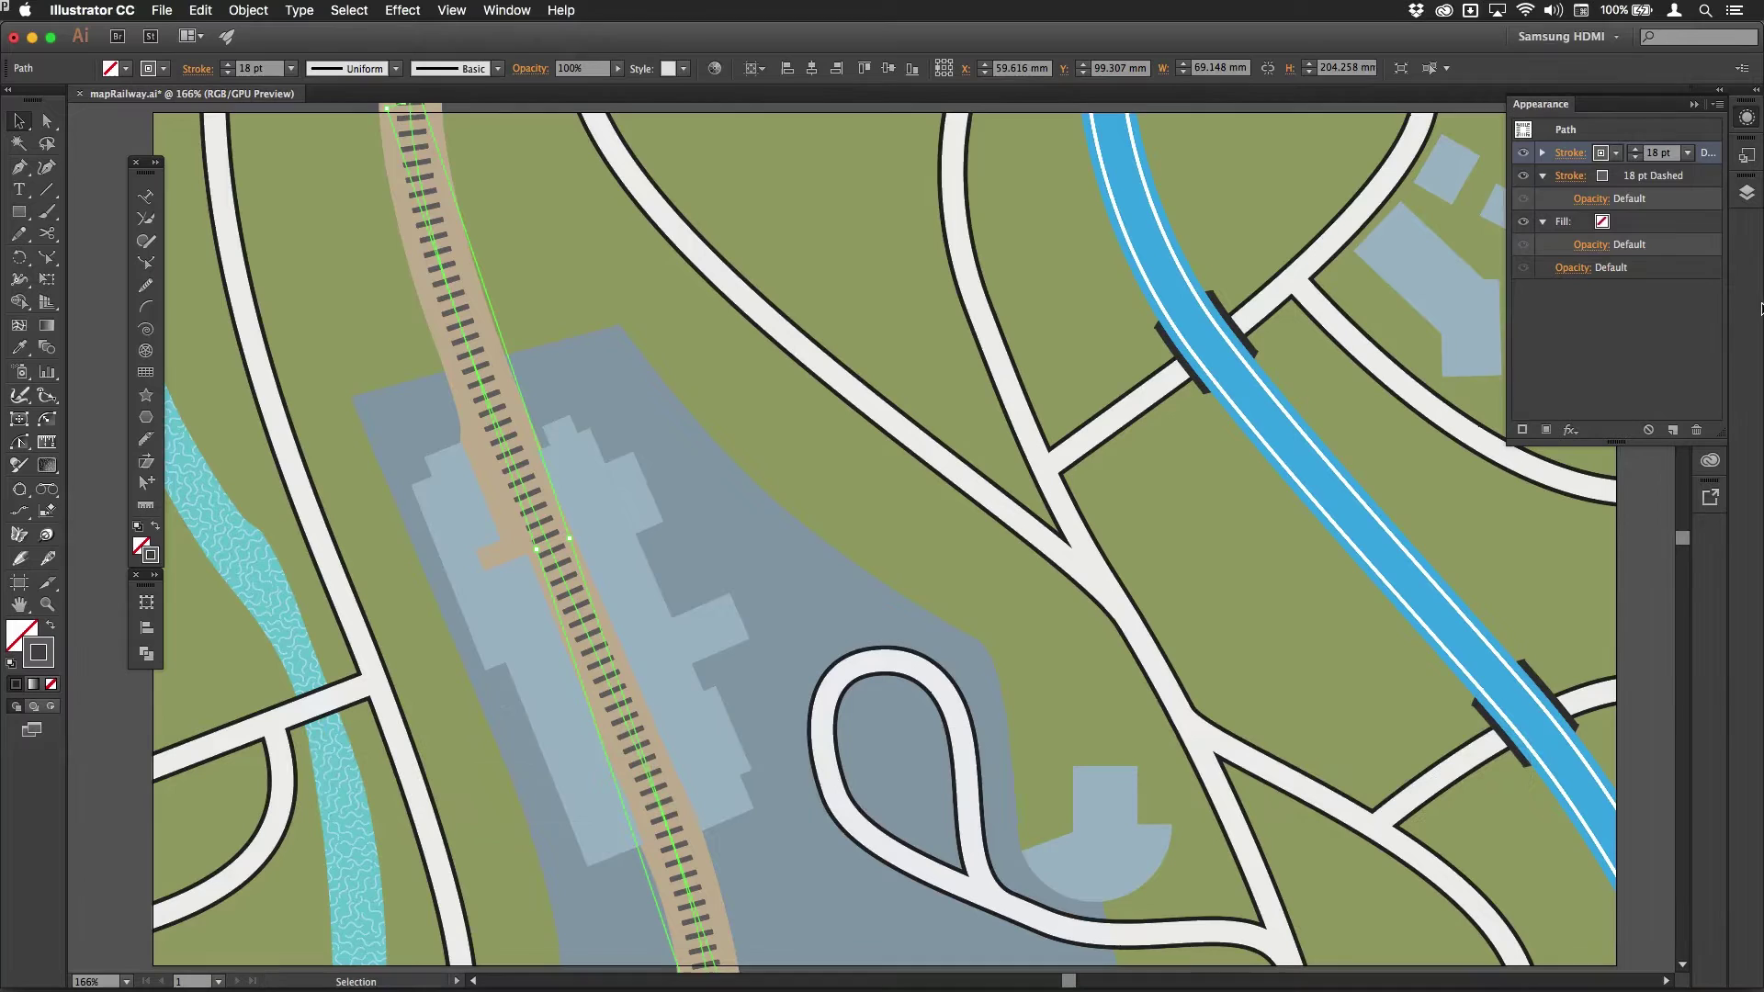
pyautogui.click(1566, 154)
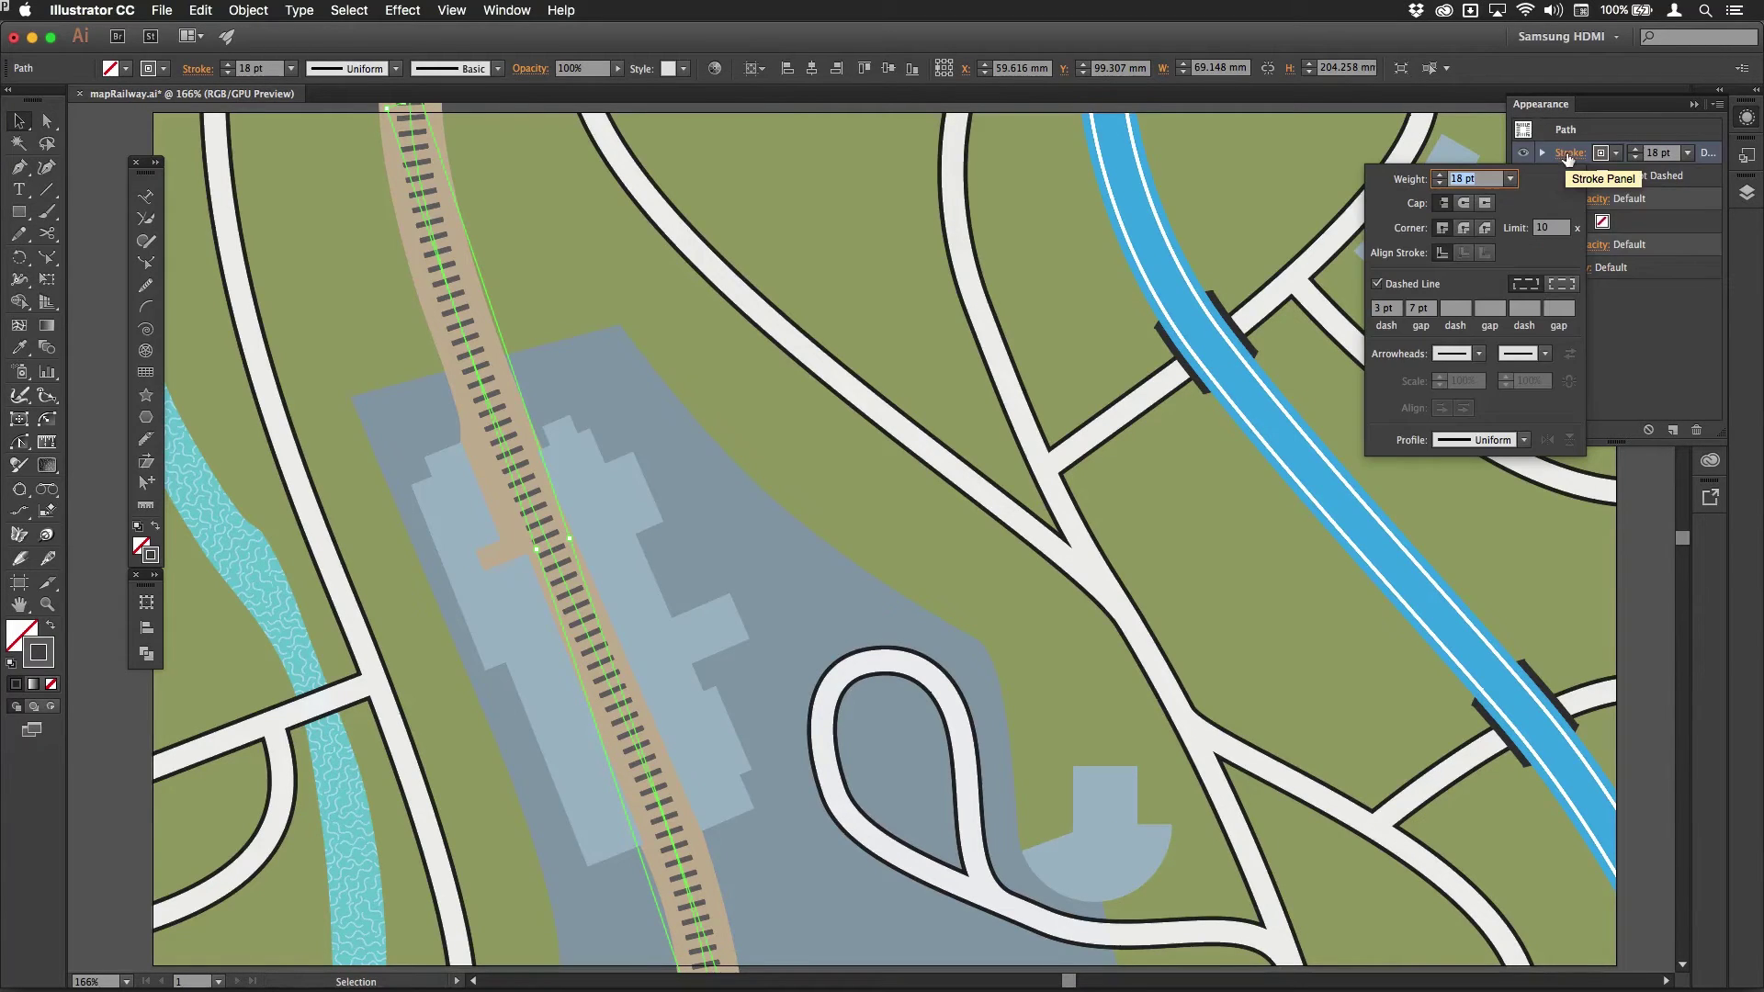
pyautogui.click(1377, 285)
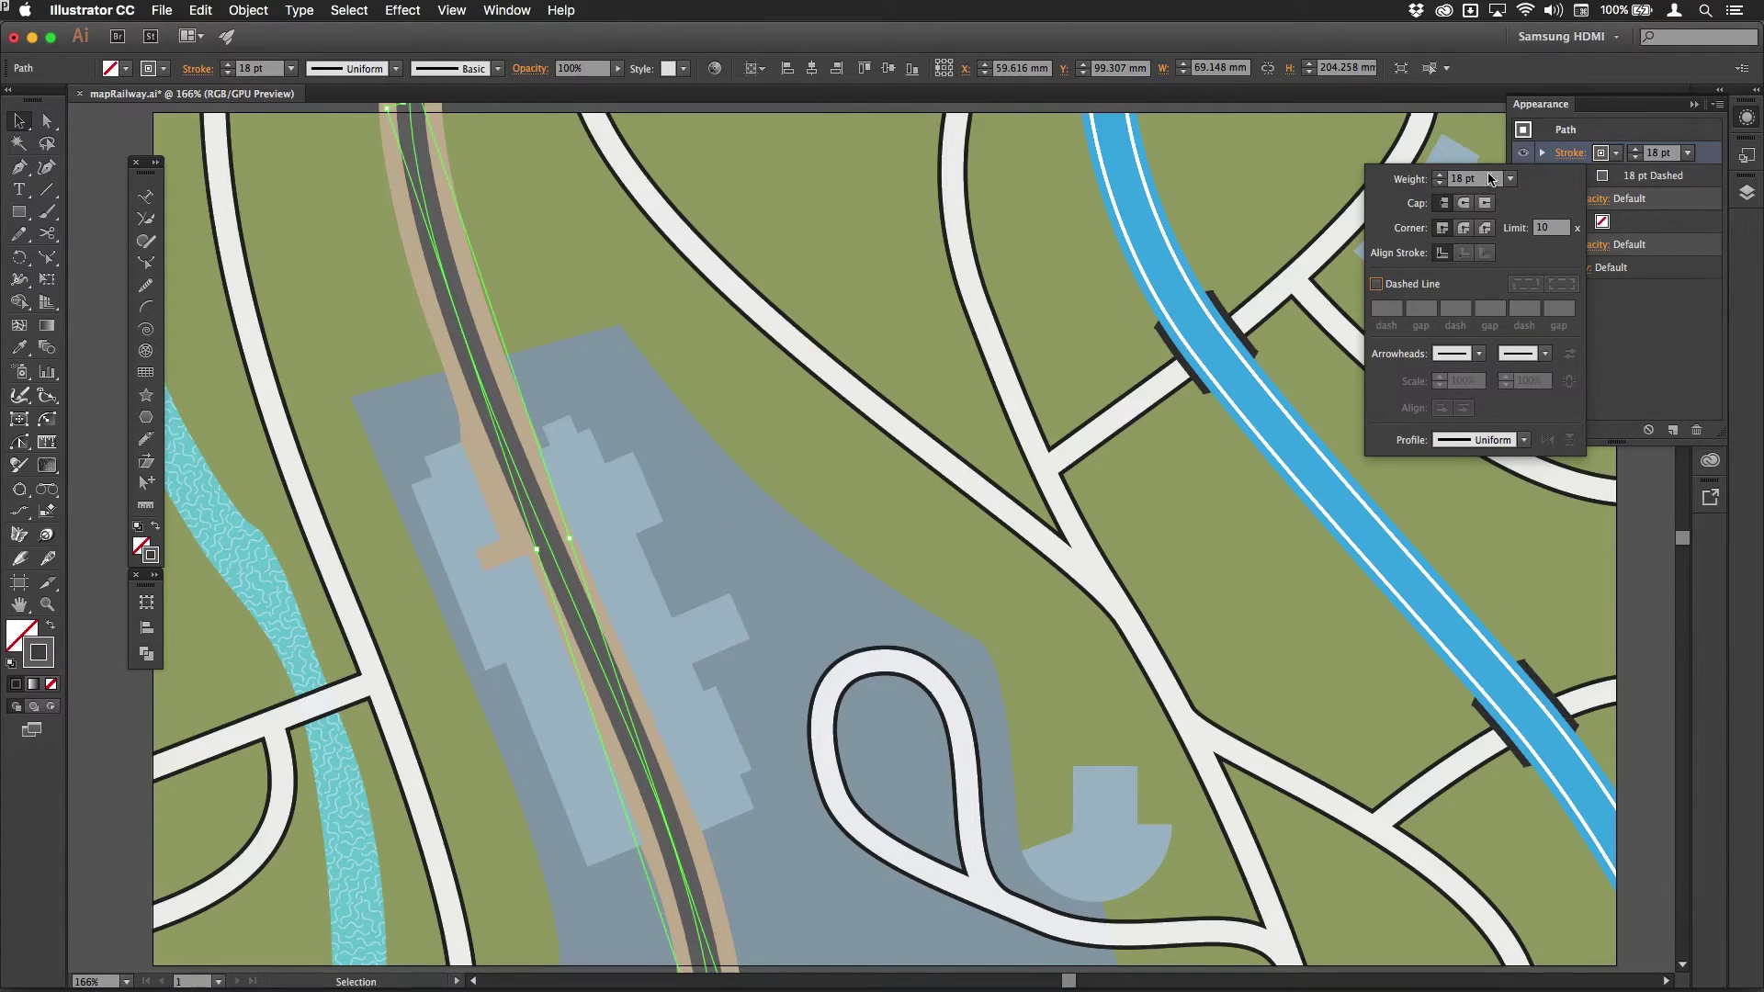
# Step: Set the top solid stroke's weight to 2 pt, then deselect to preview the rail
pyautogui.click(1482, 180)
pyautogui.press('Up')
pyautogui.click(1510, 179)
pyautogui.click(1550, 279)
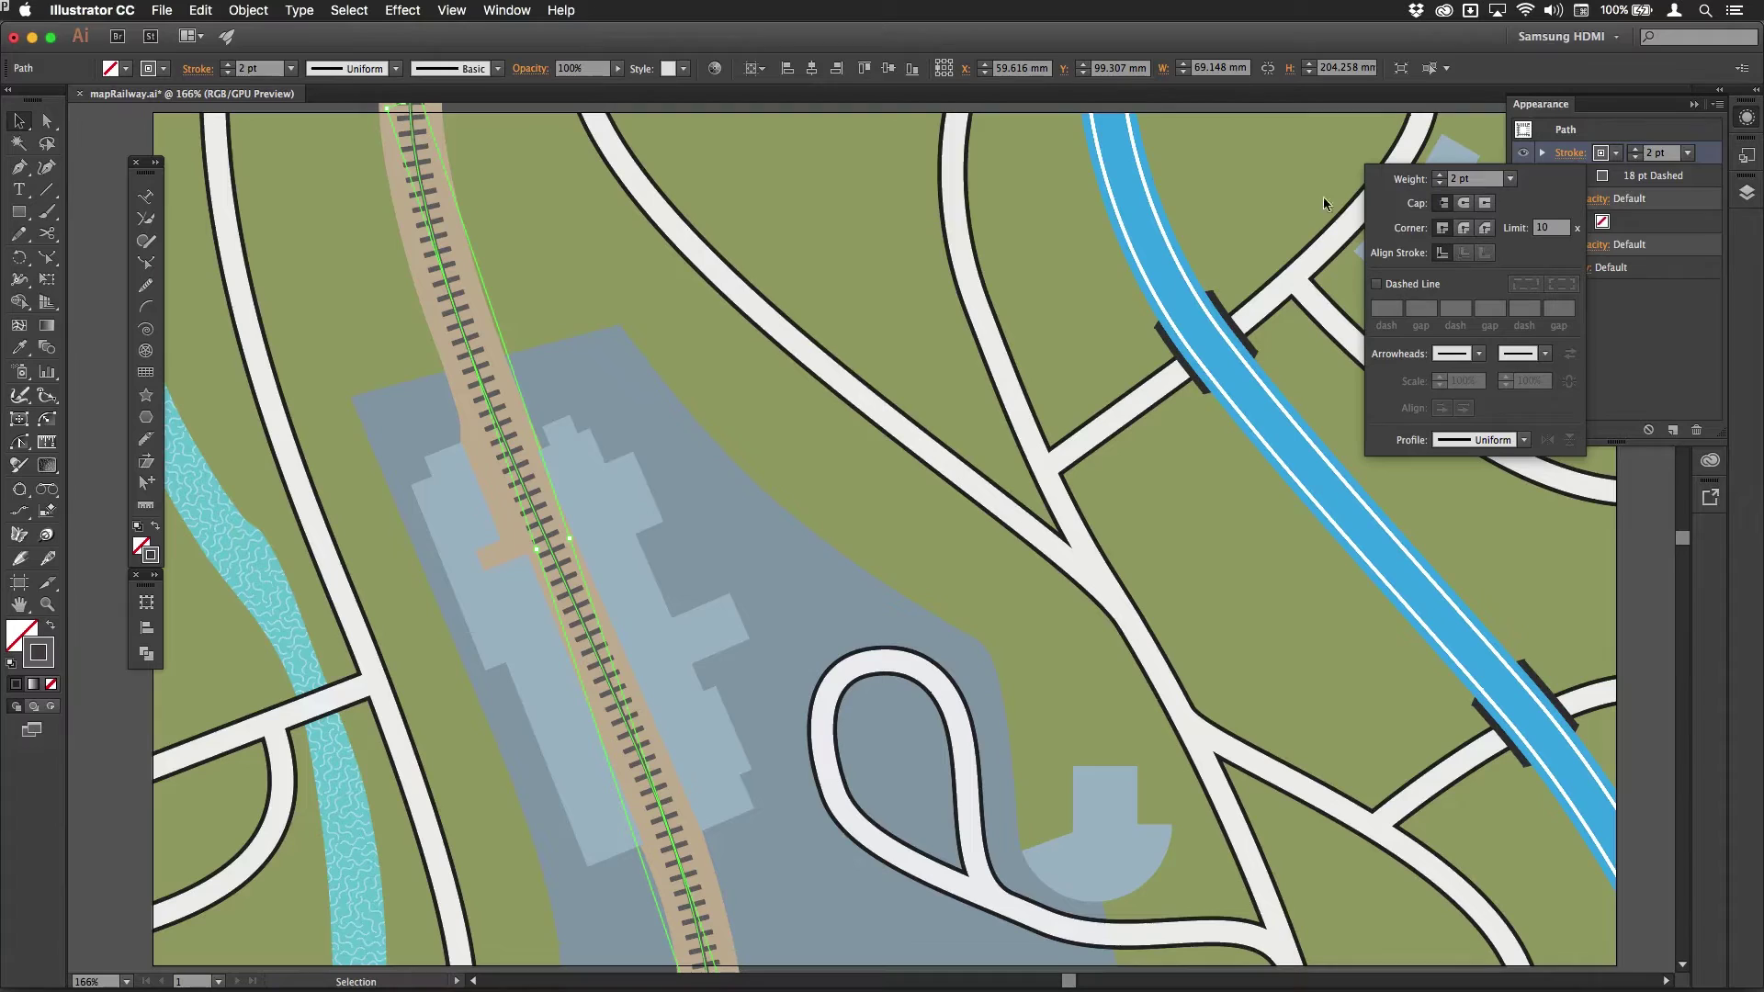
pyautogui.click(514, 284)
pyautogui.click(489, 222)
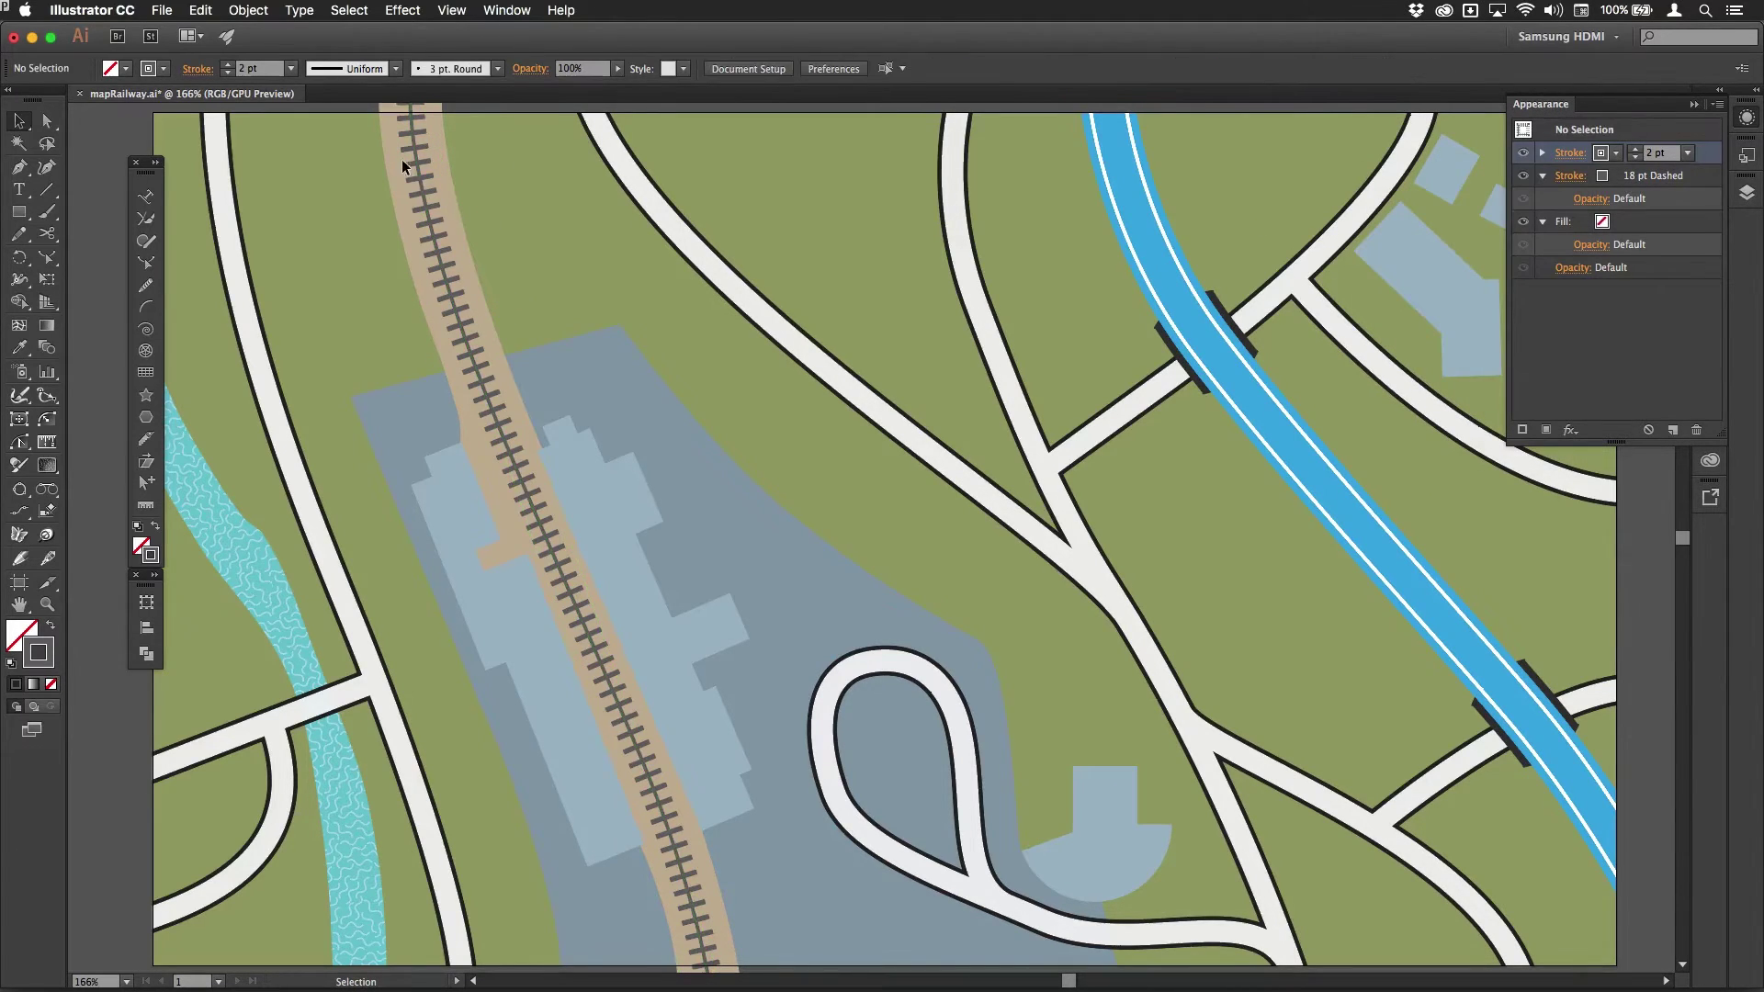
# Step: Apply a Distort & Transform > Transform effect to the 2 pt stroke with Preview on
pyautogui.click(483, 398)
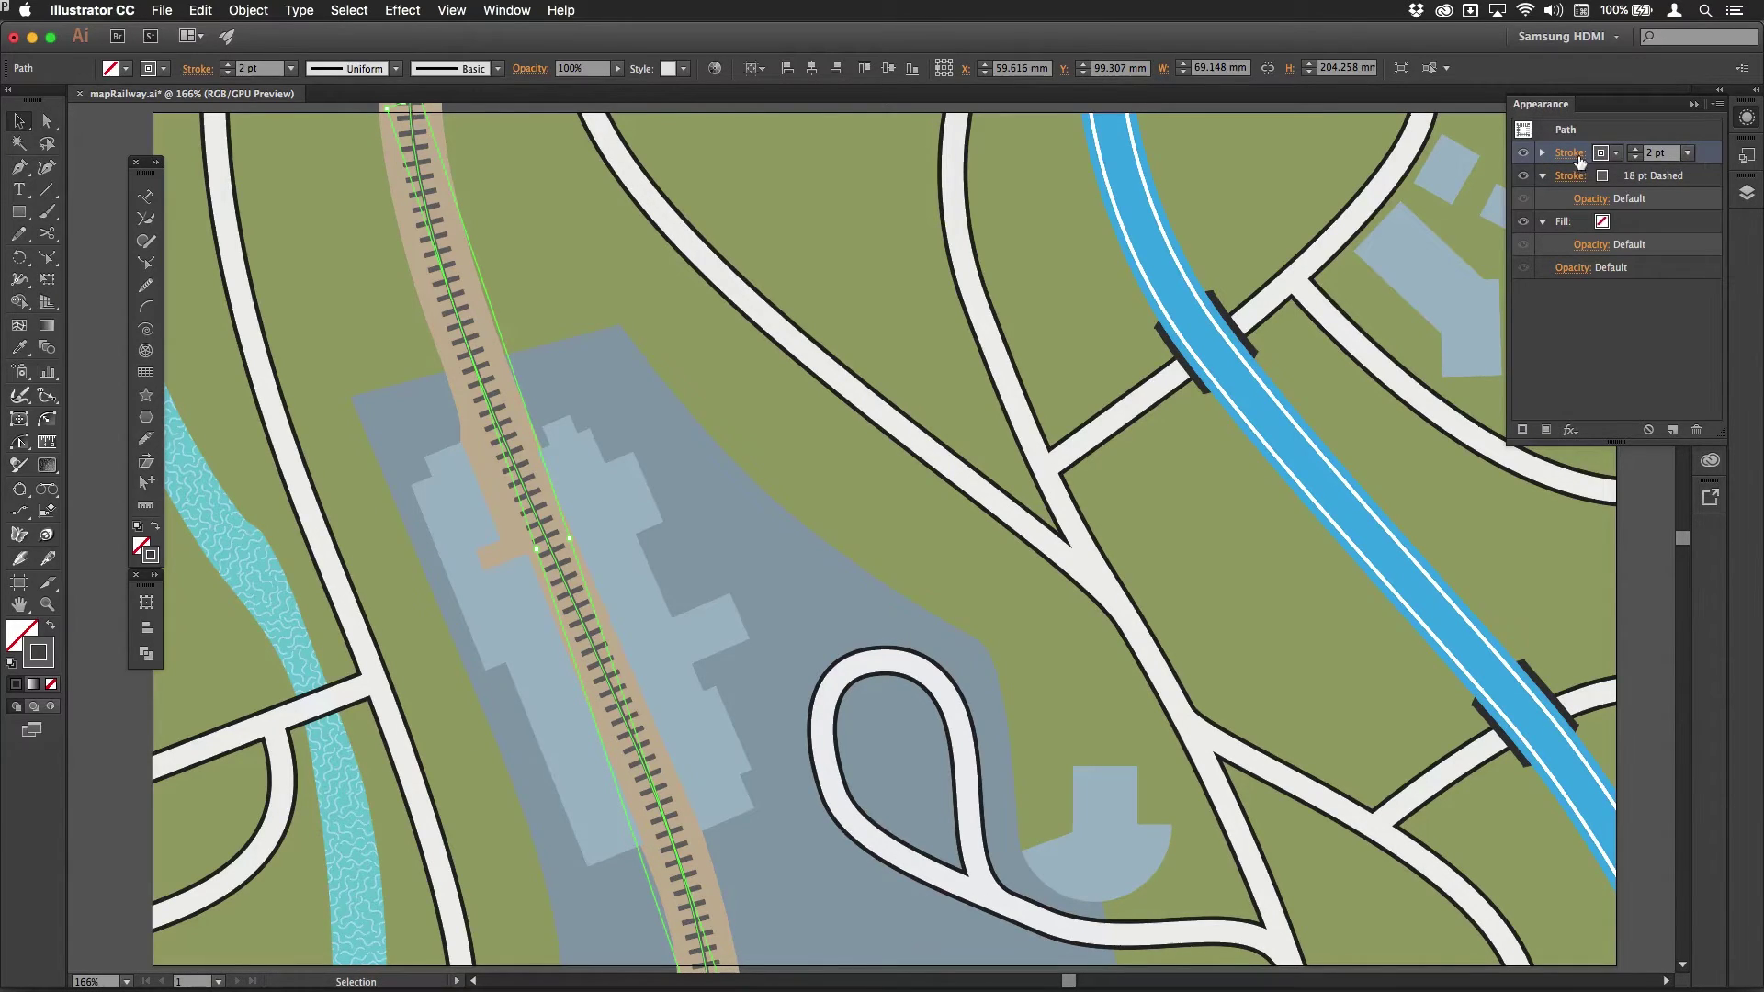
pyautogui.click(400, 9)
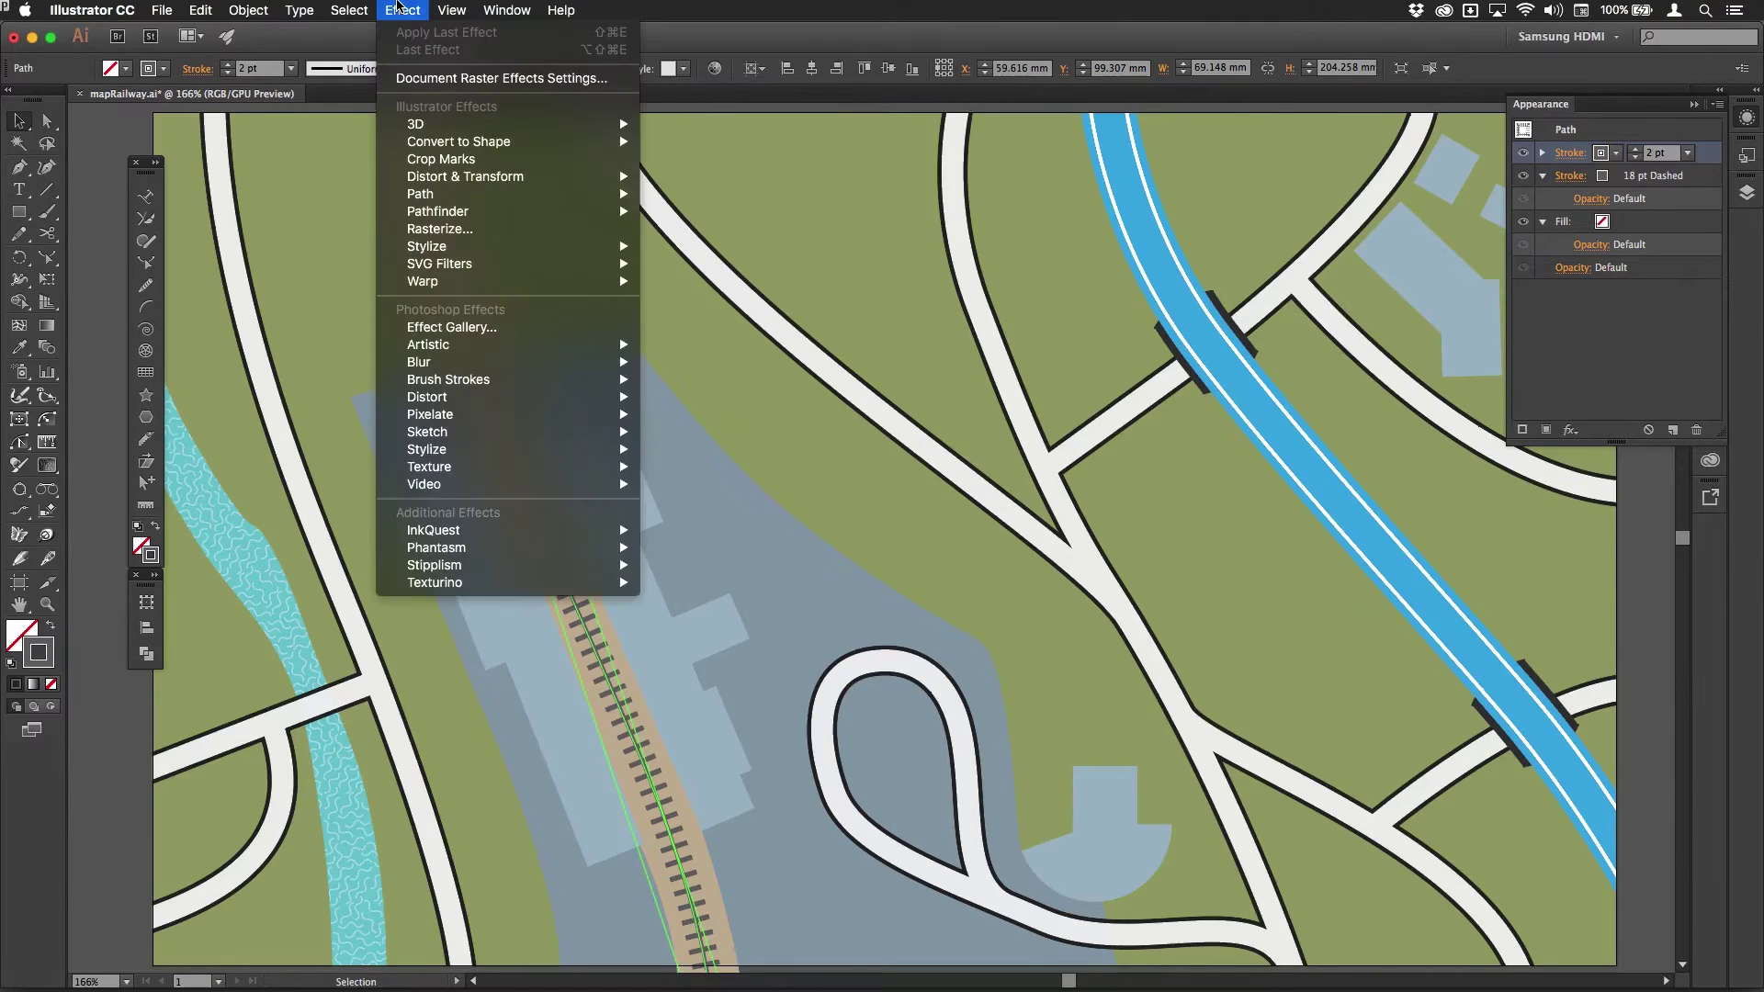
pyautogui.moveTo(489, 179)
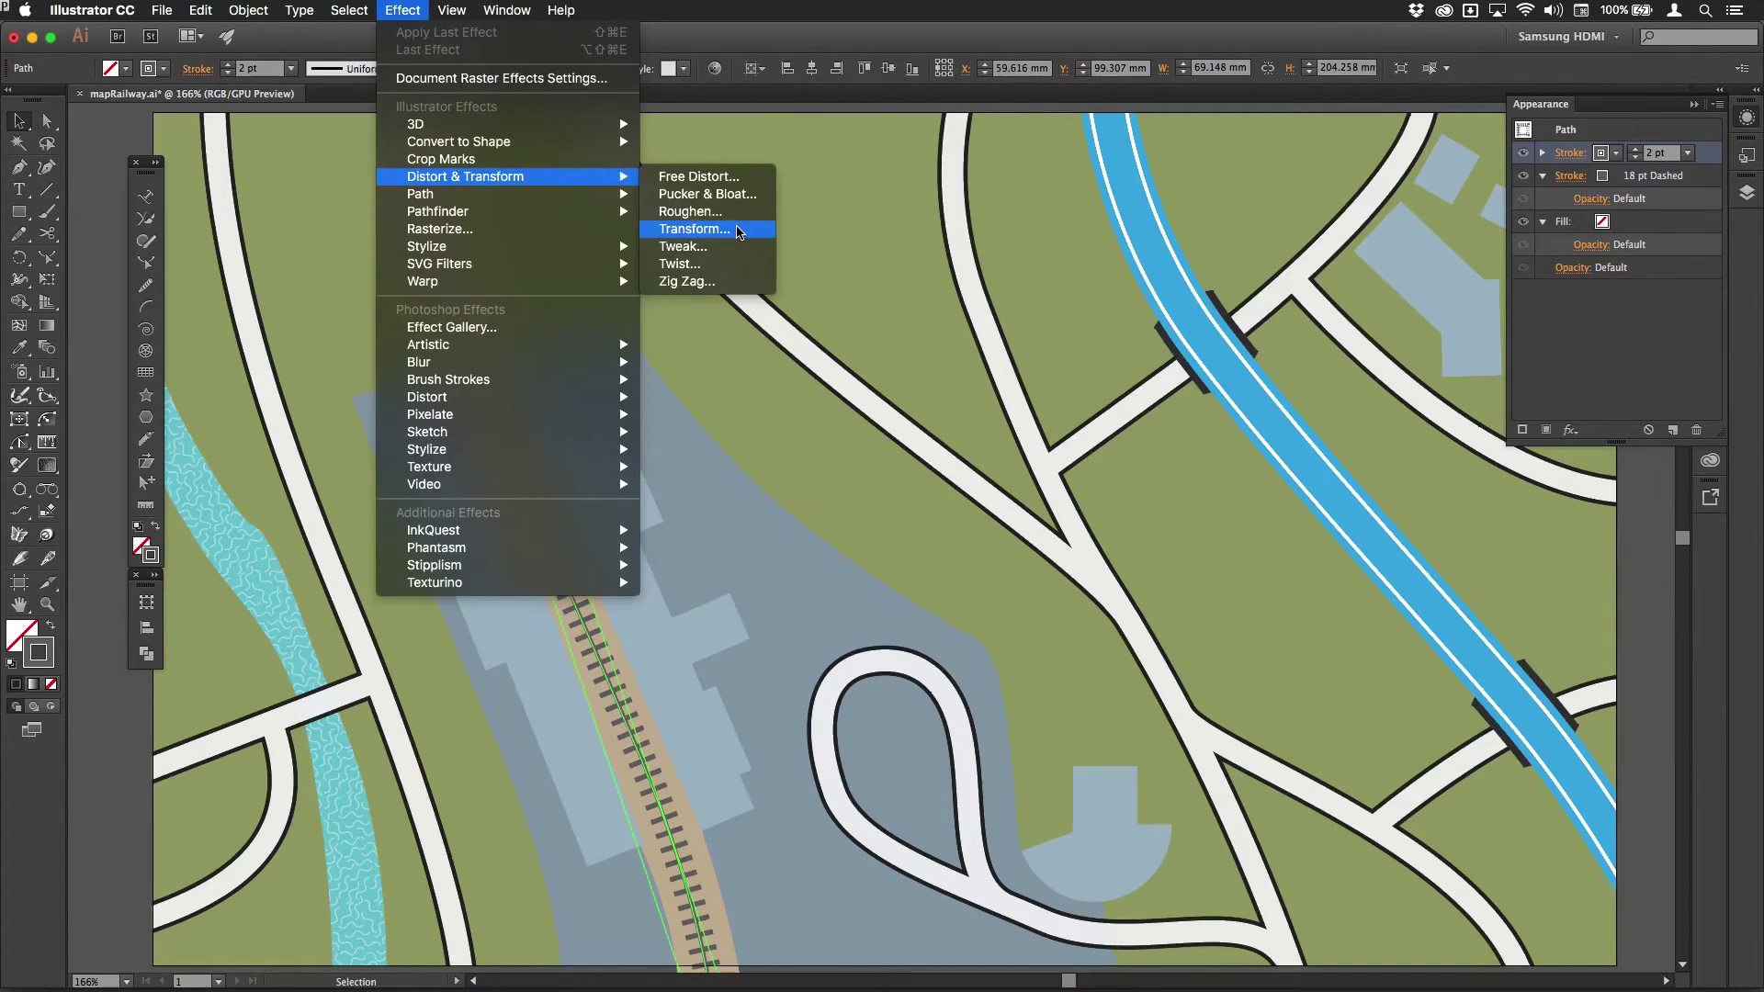
pyautogui.click(735, 226)
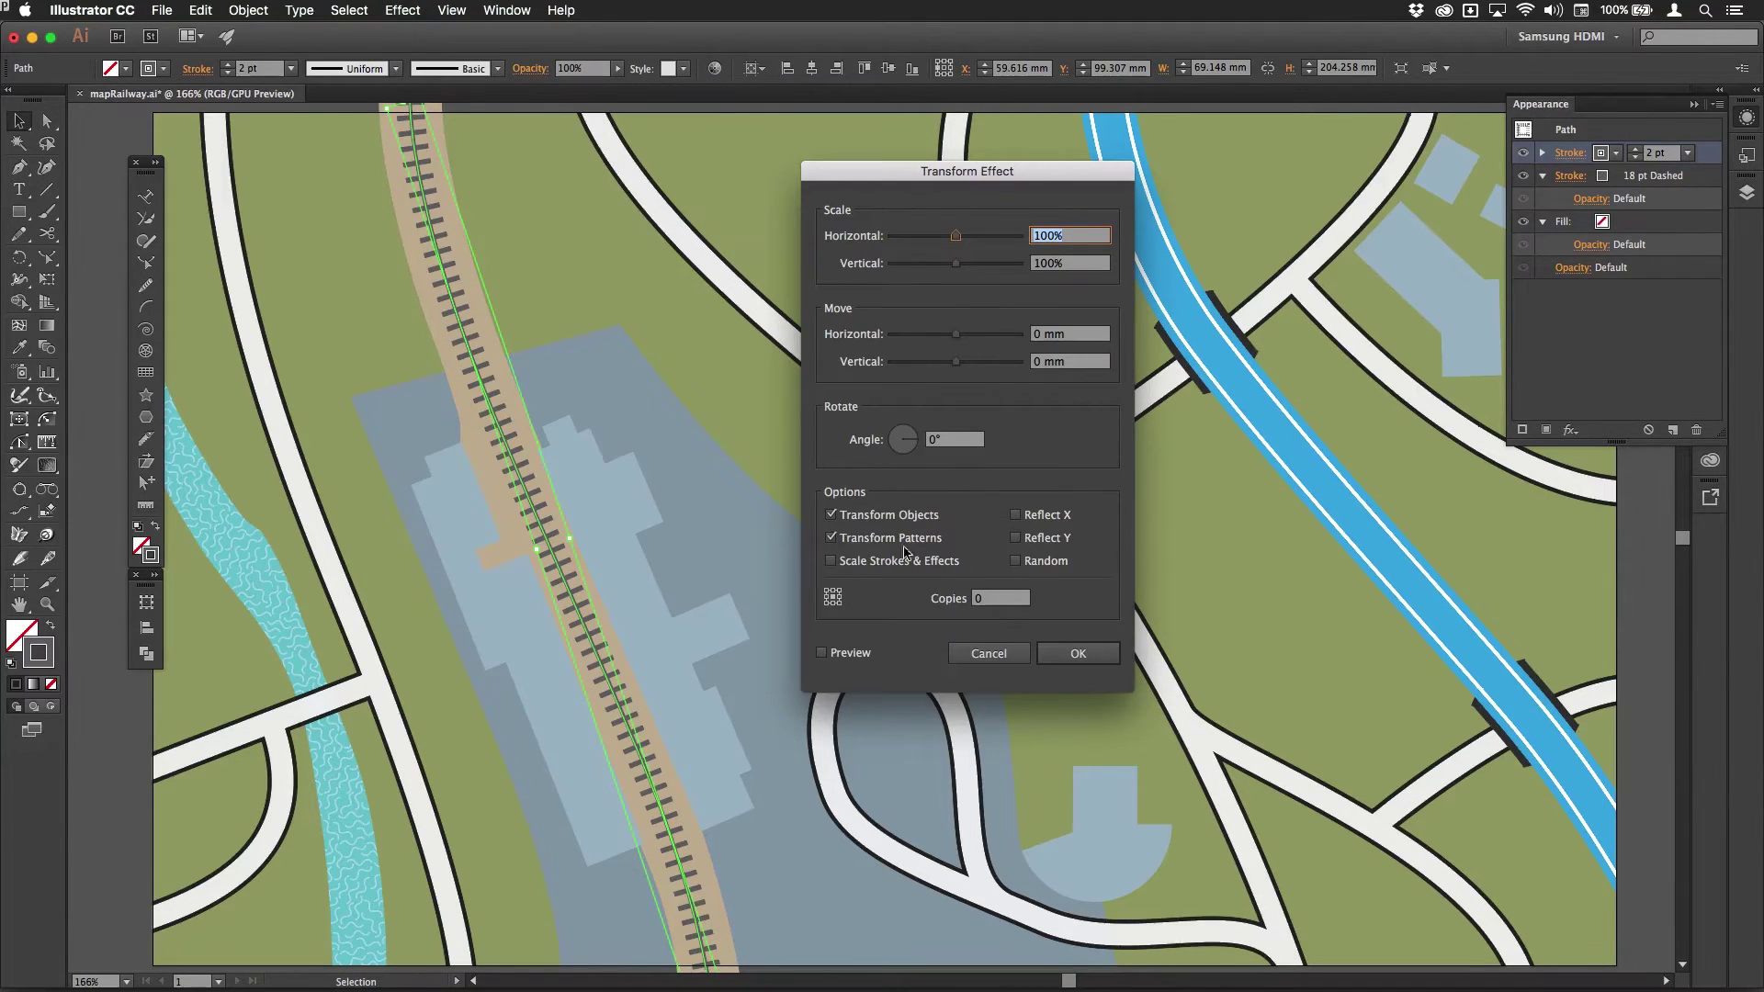
pyautogui.click(844, 654)
# Step: Set the Transform effect's horizontal move to 1.5 mm and confirm
pyautogui.click(1079, 336)
pyautogui.press('Up')
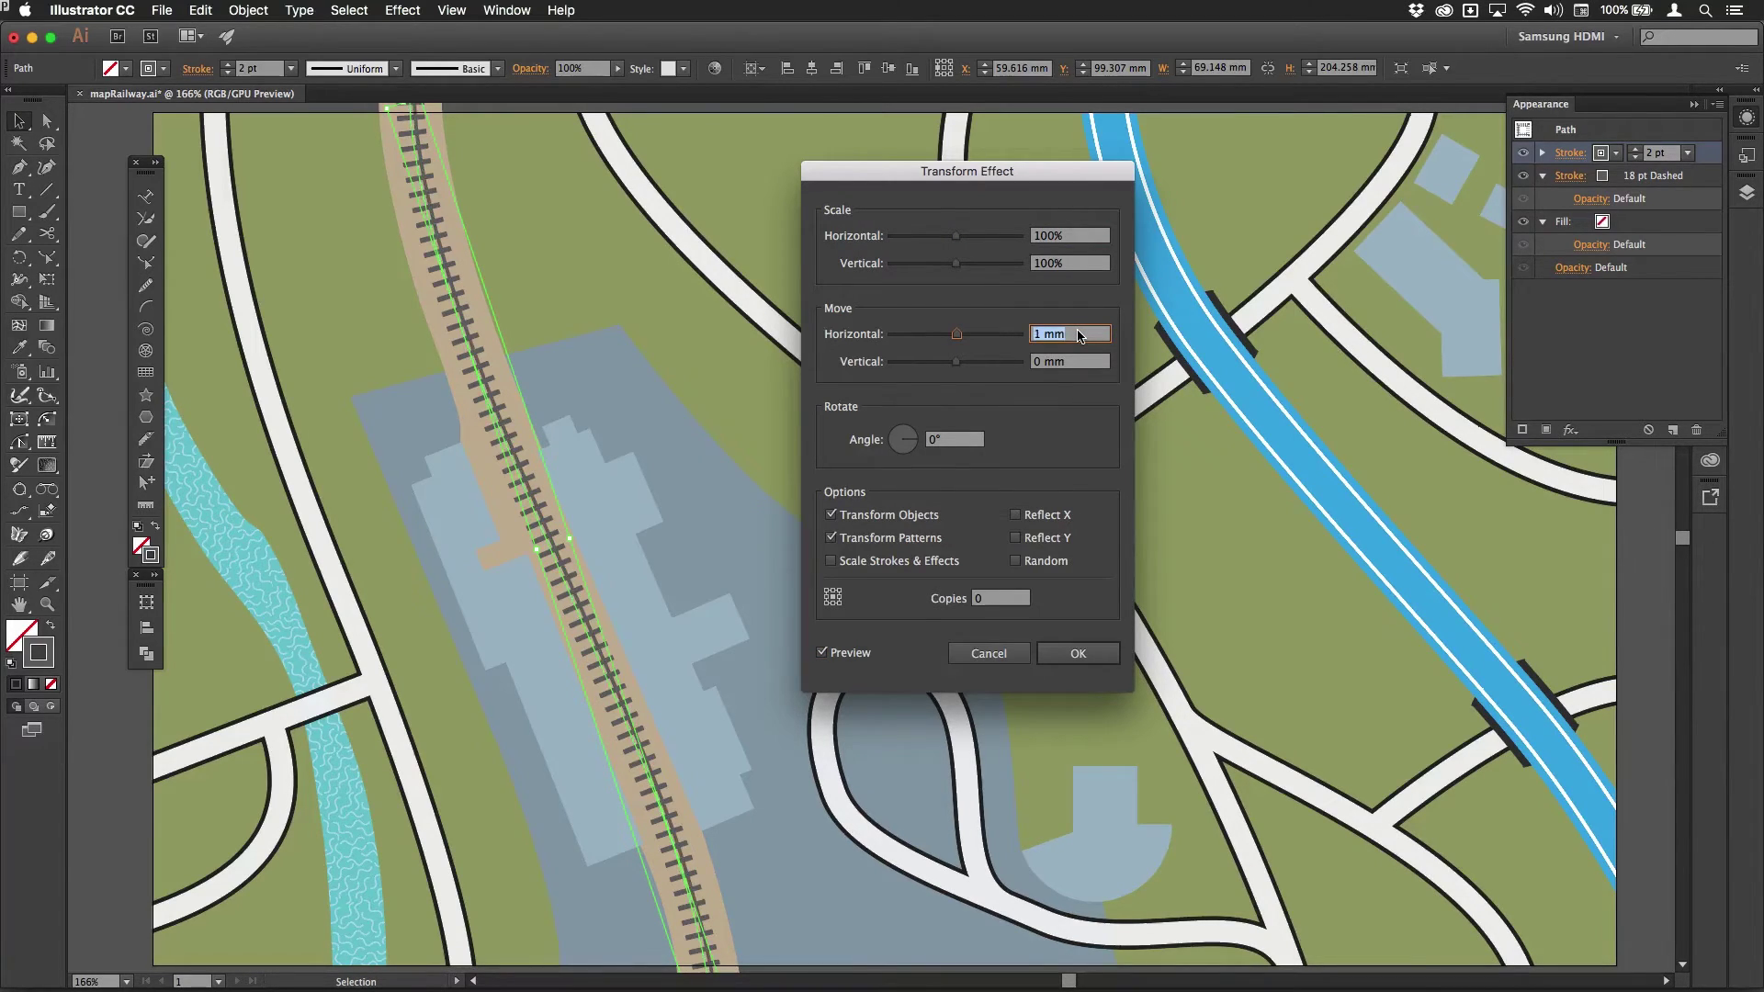
pyautogui.press('Up')
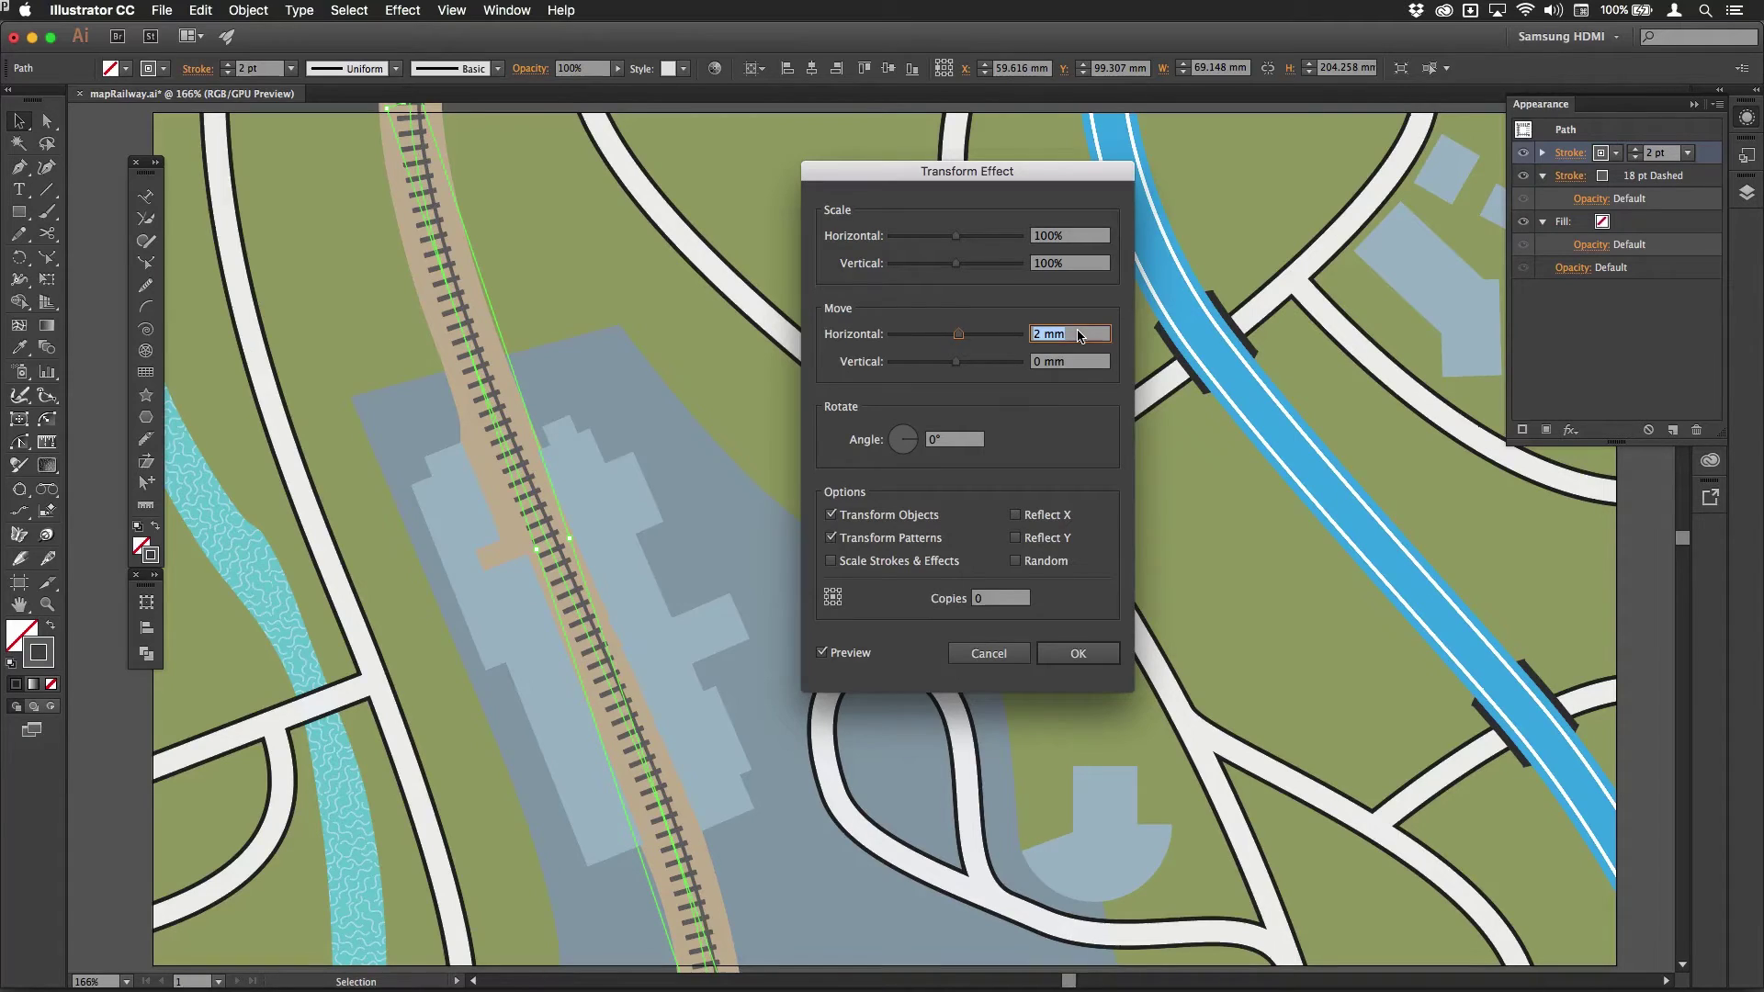
pyautogui.press('Left')
pyautogui.press('Down')
pyautogui.press('Up')
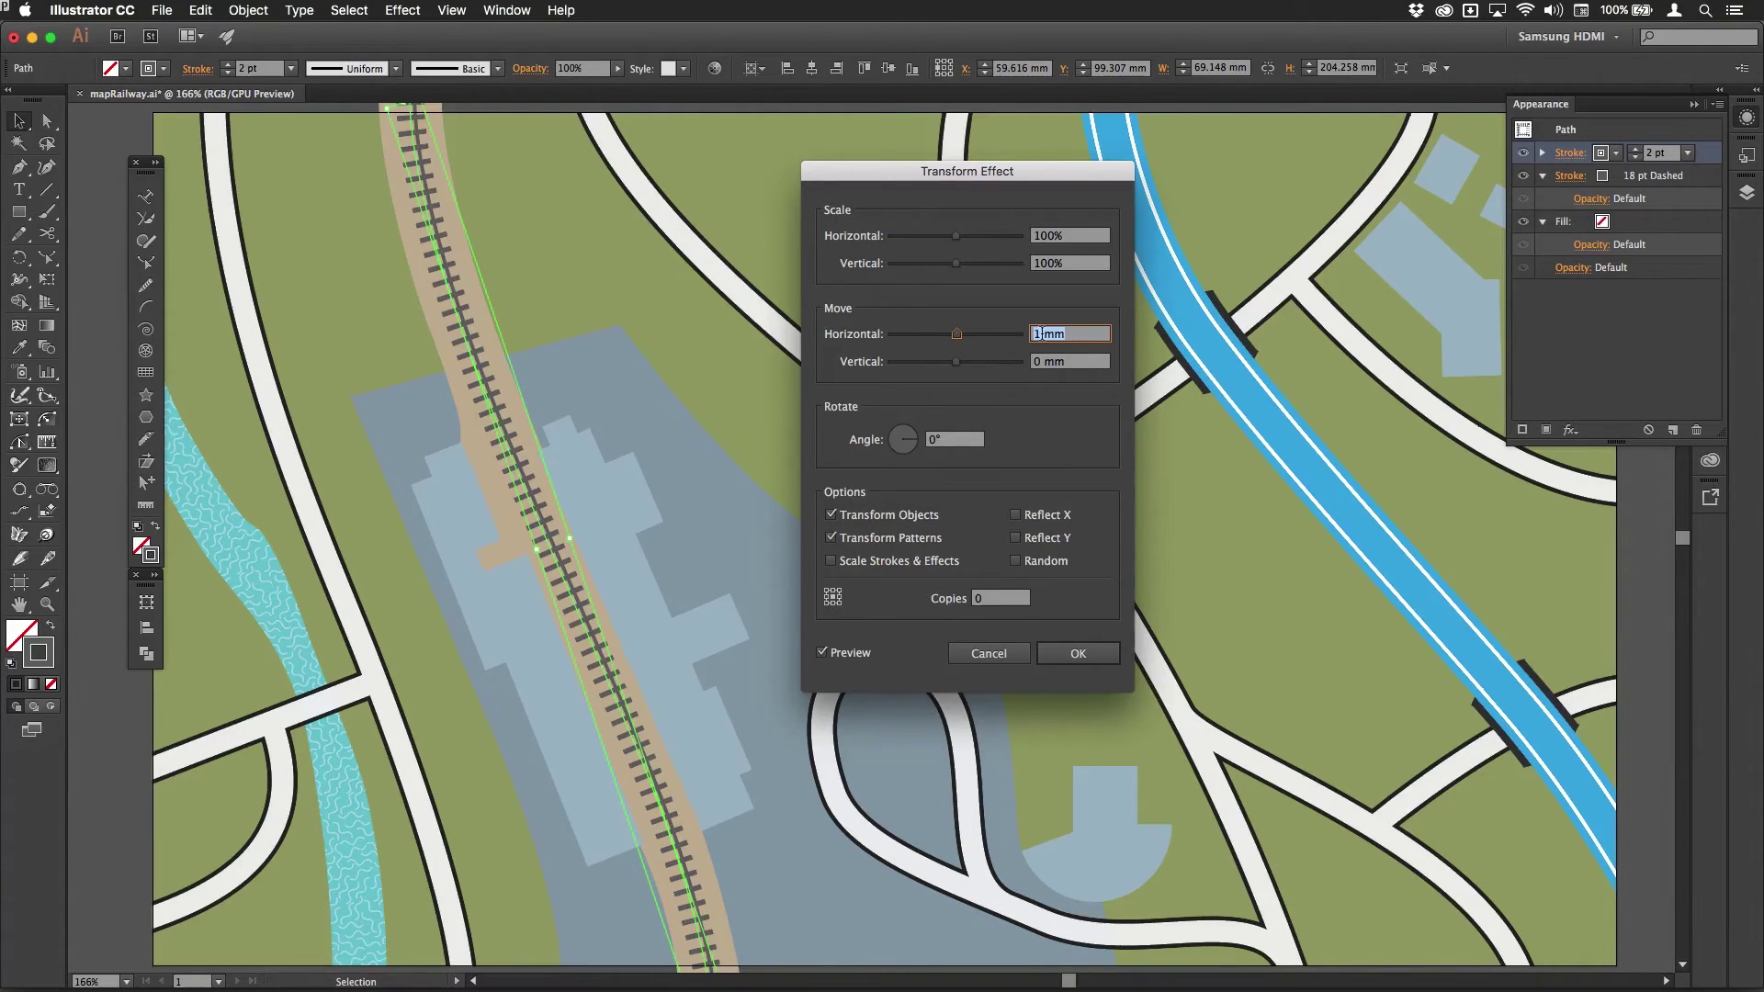
pyautogui.click(1042, 334)
pyautogui.write('.5')
pyautogui.press('Tab')
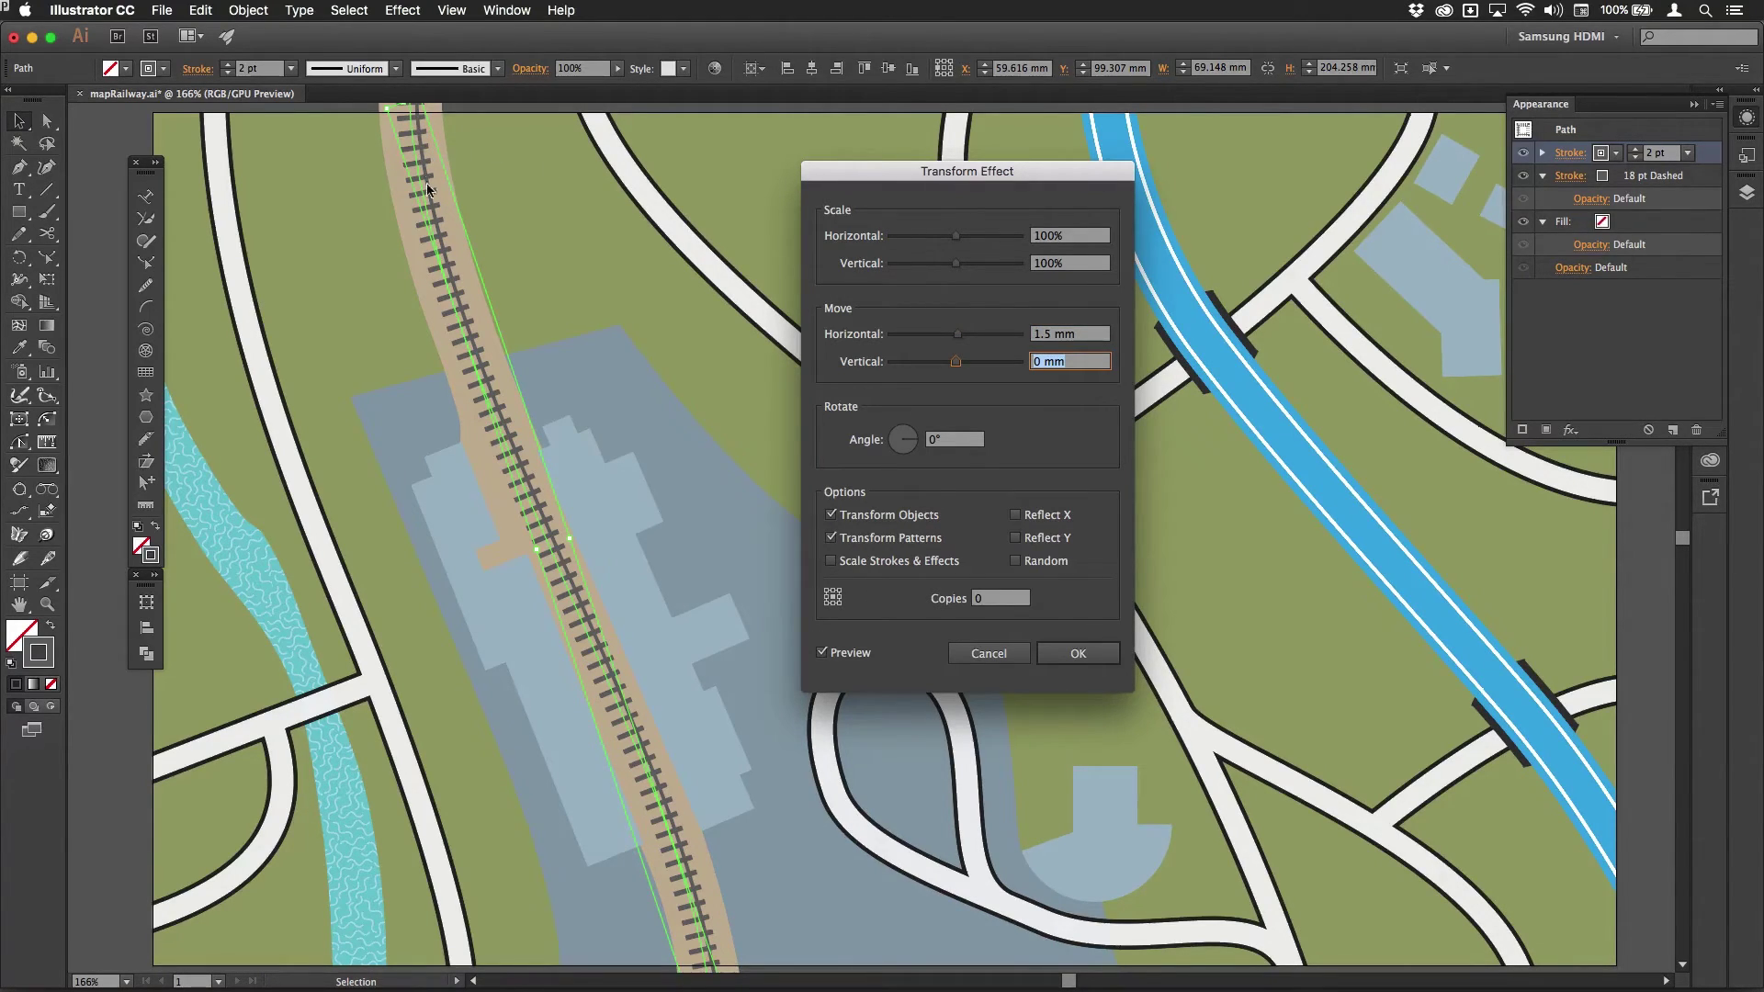
pyautogui.click(1080, 653)
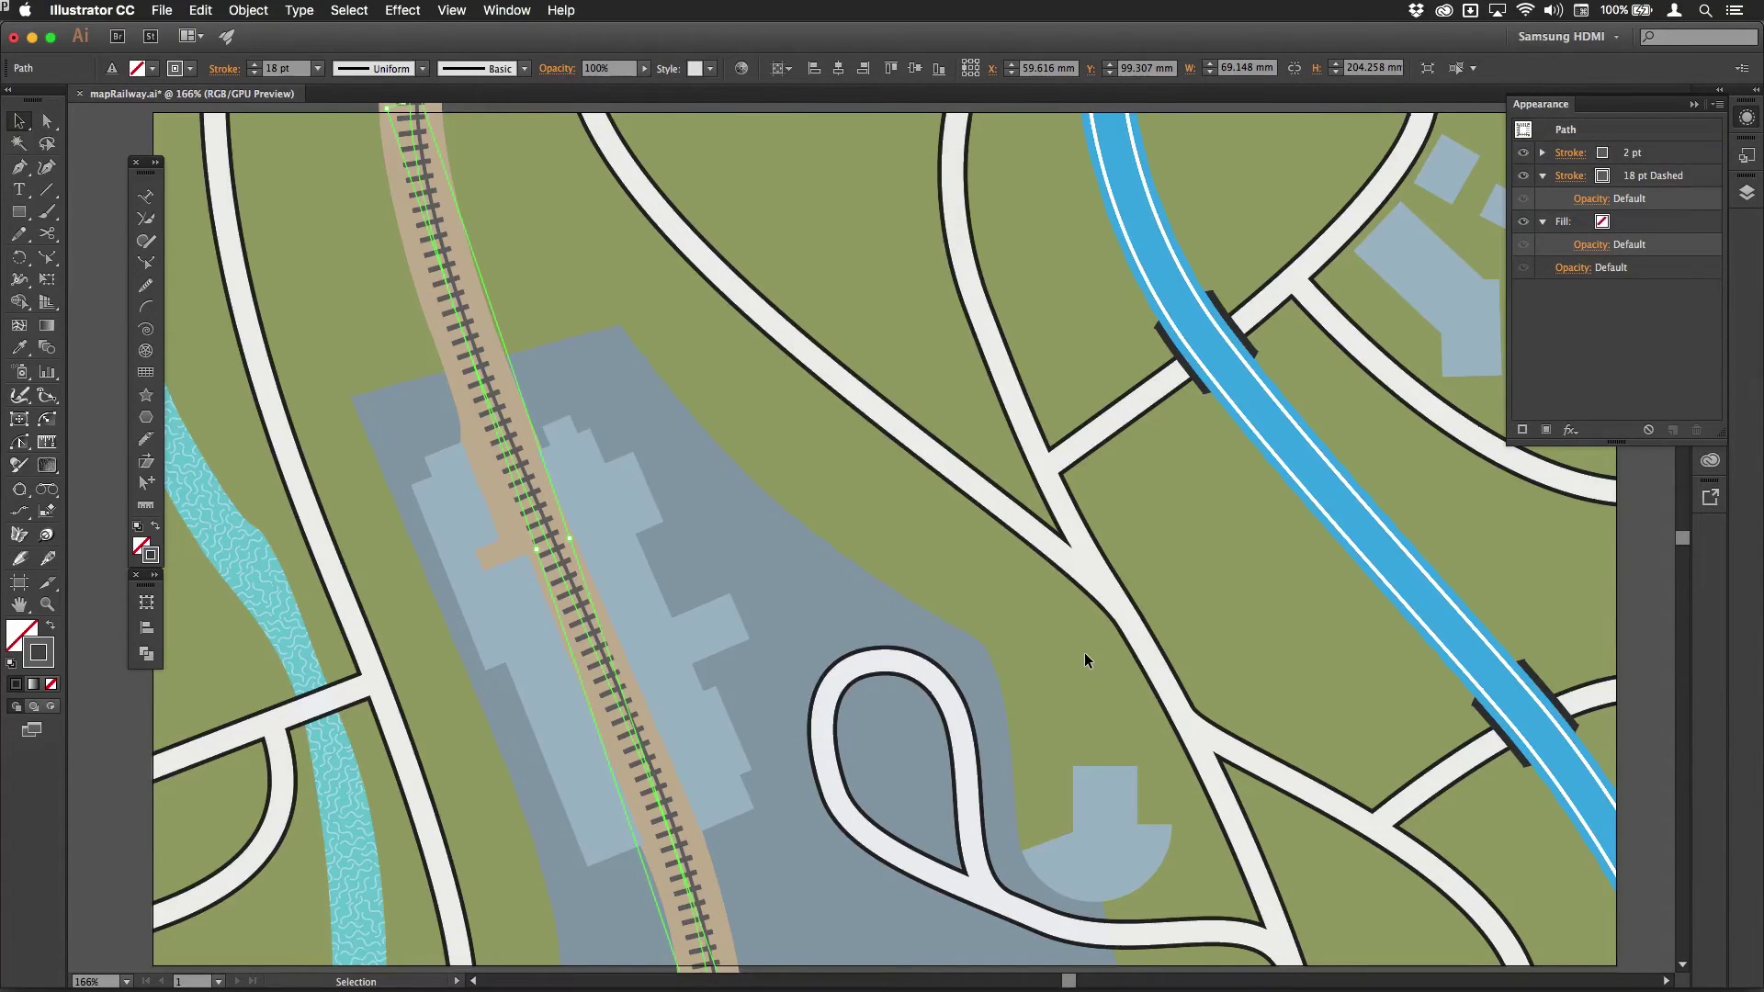
# Step: Duplicate the offset 2 pt rail stroke and reopen the copy's Transform effect
pyautogui.click(1712, 155)
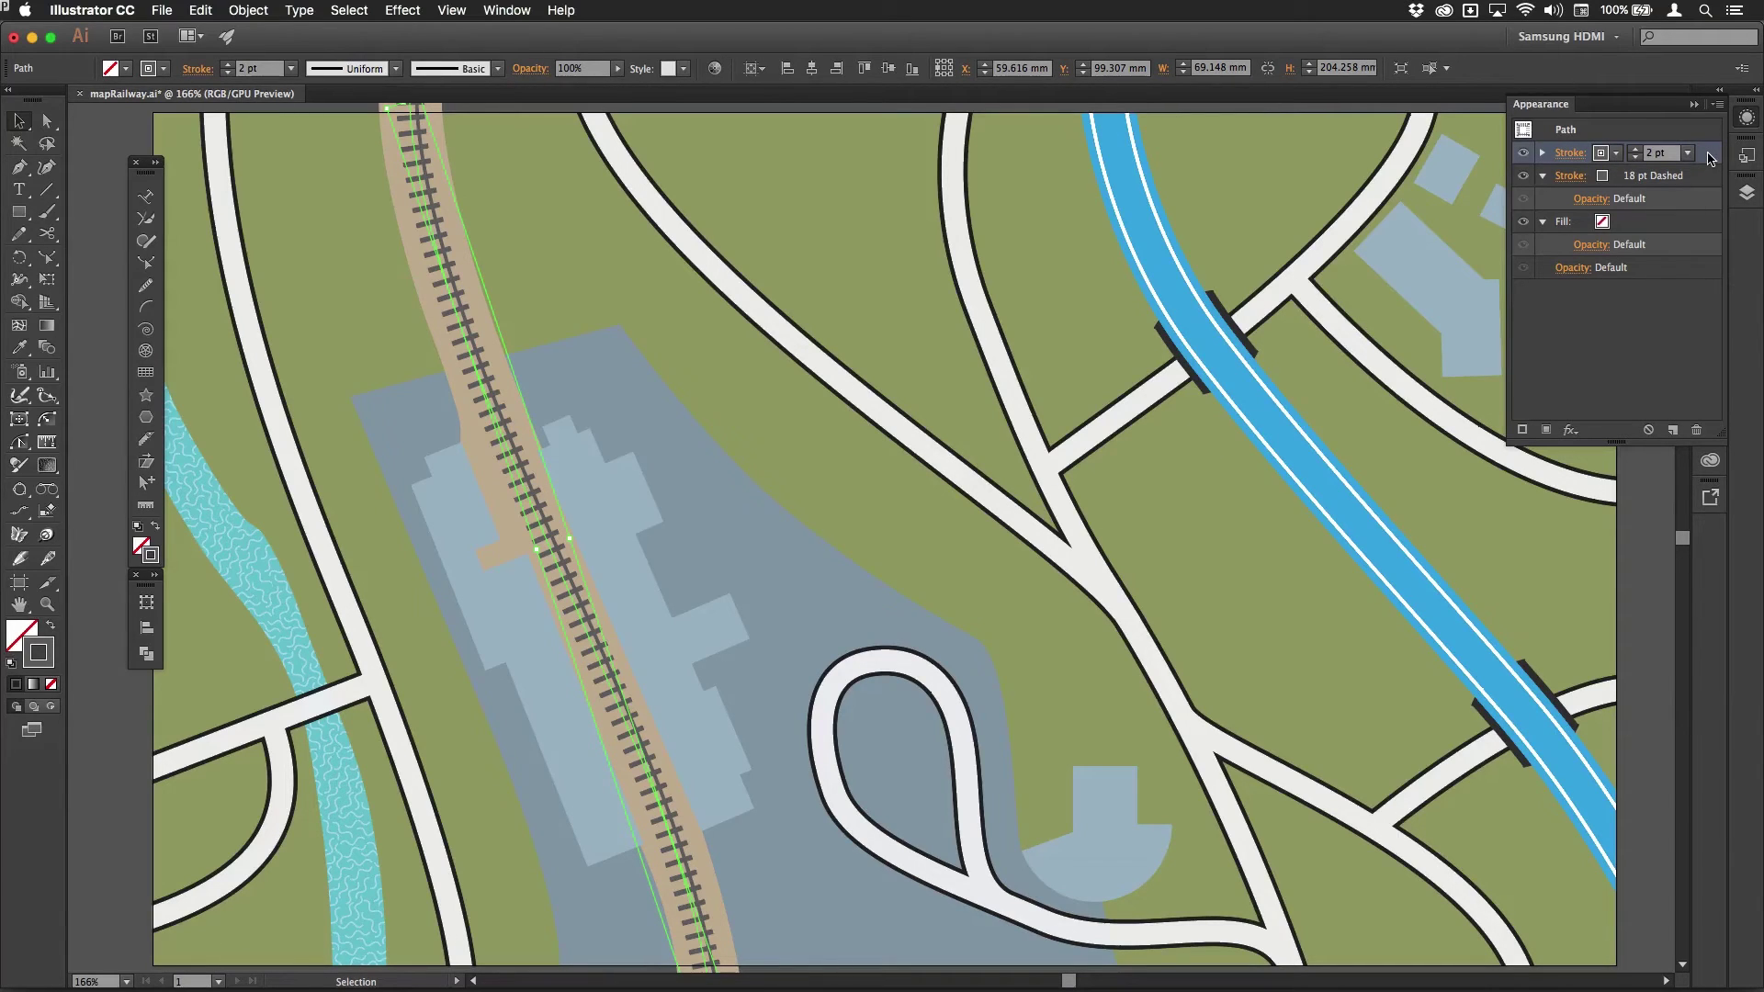
pyautogui.click(1673, 432)
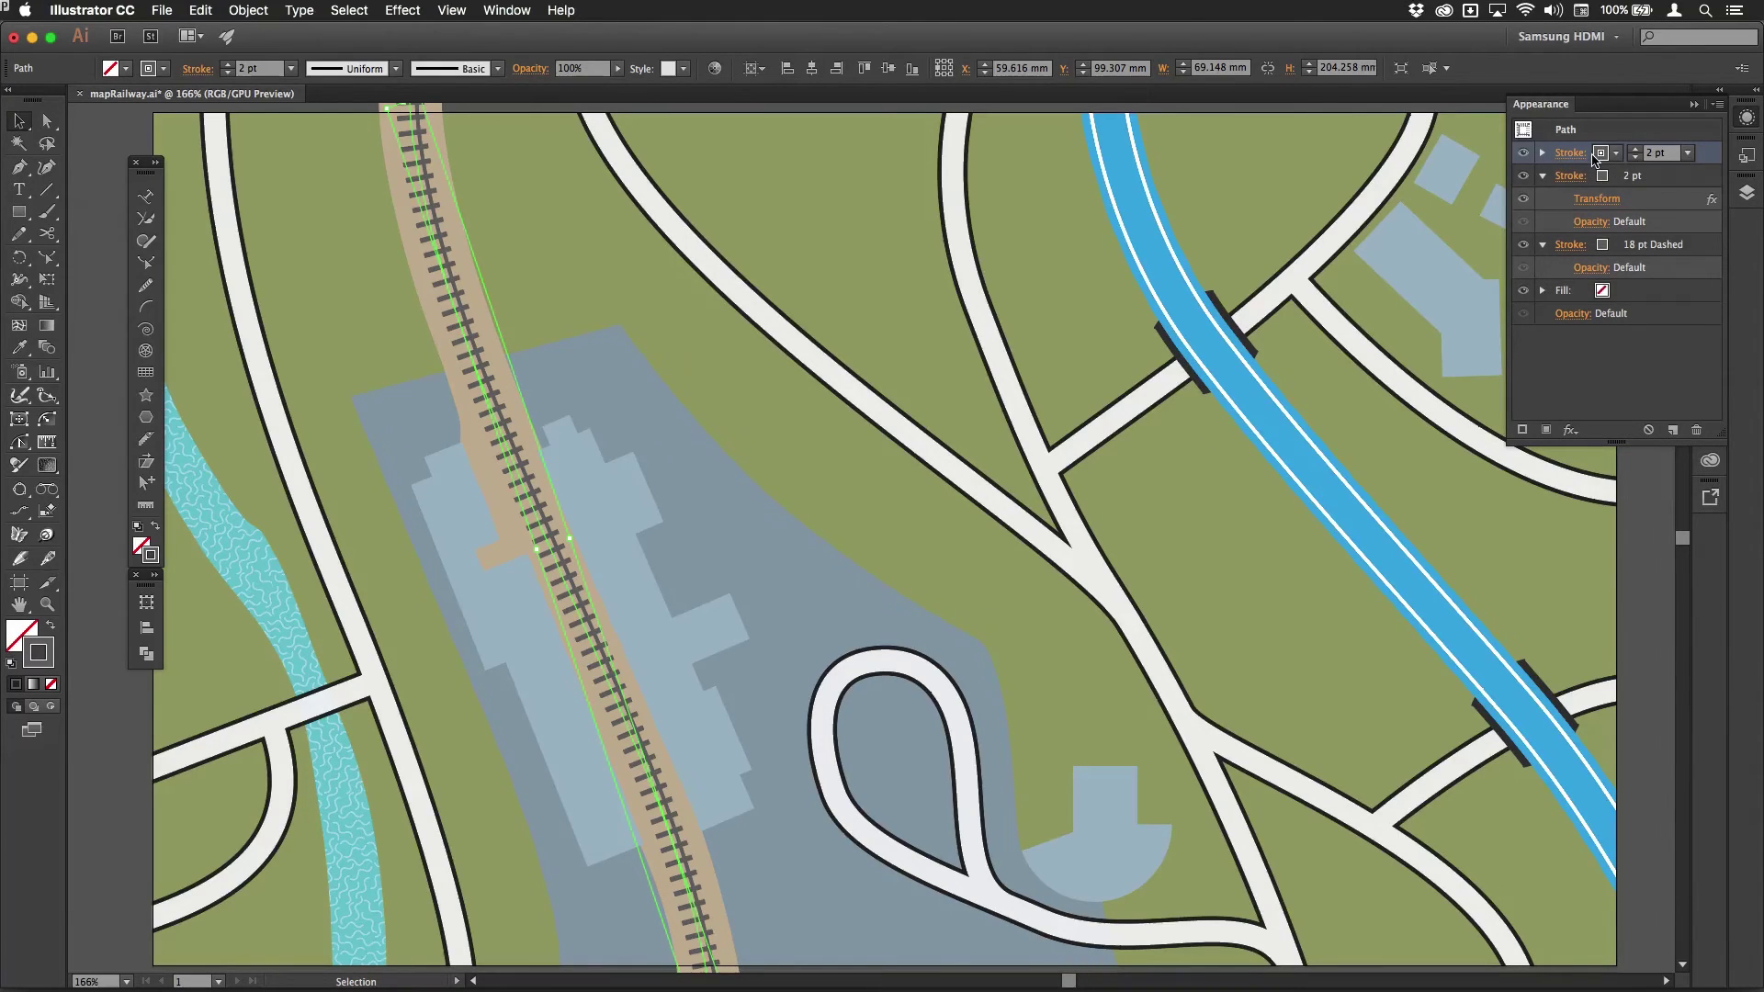
pyautogui.click(1544, 154)
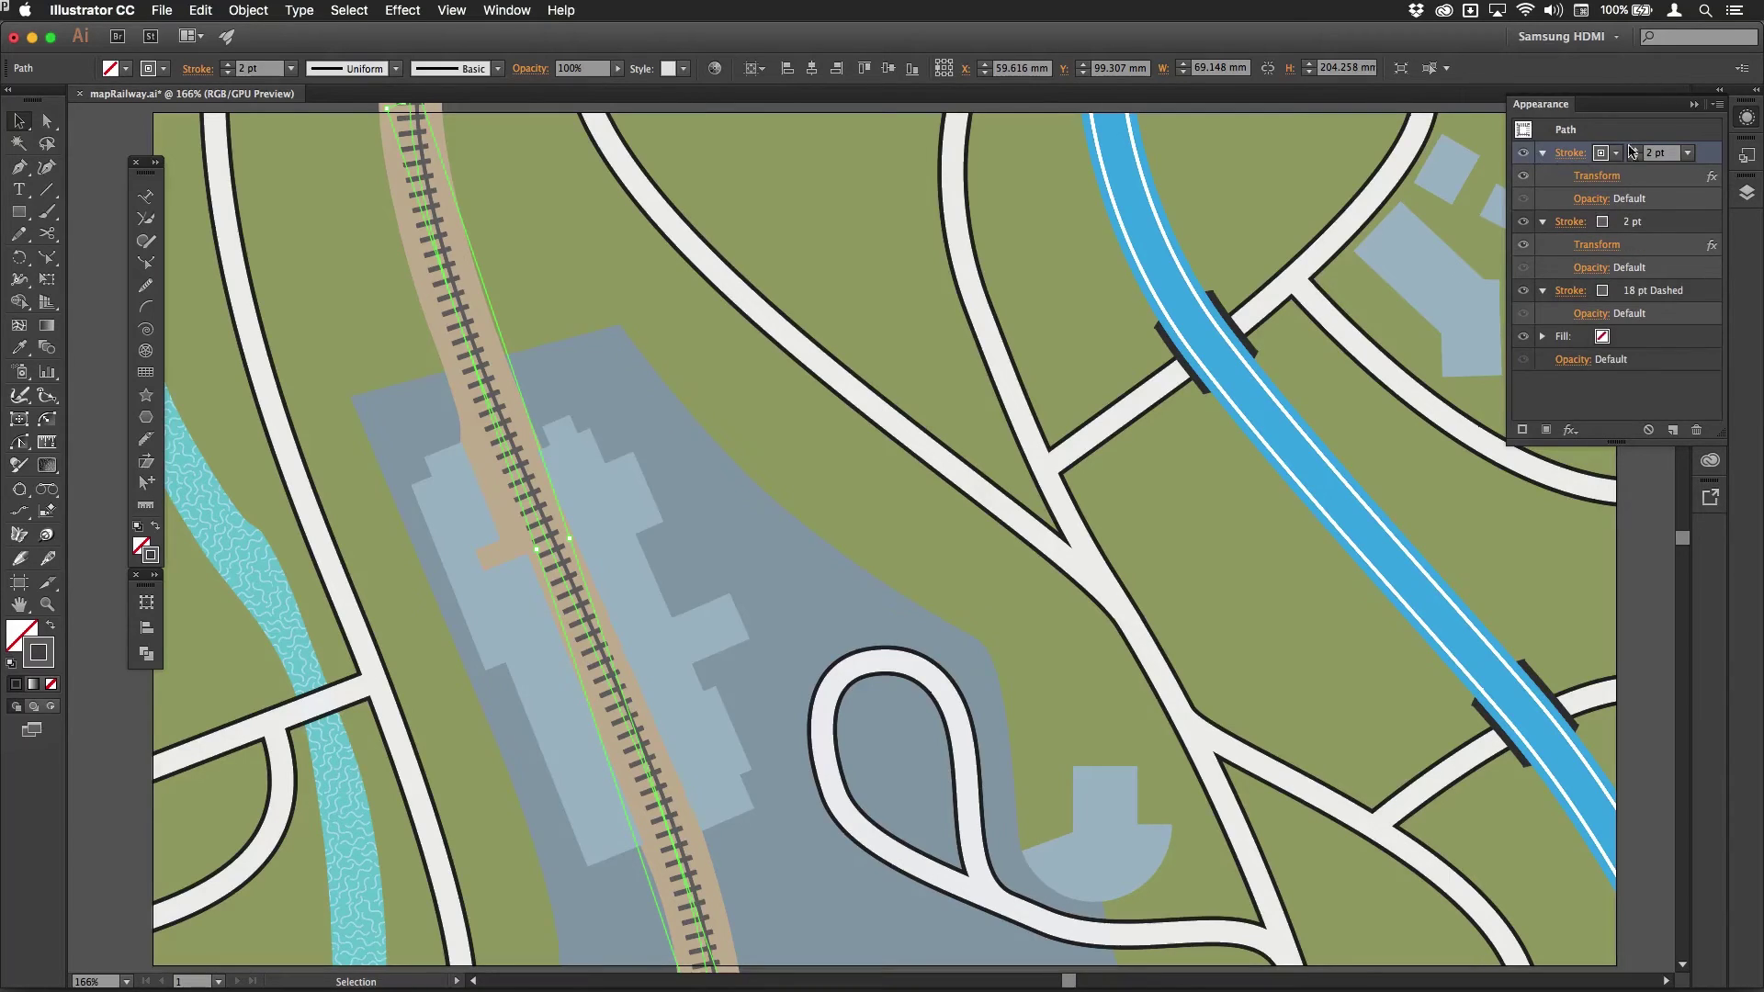
pyautogui.click(1598, 176)
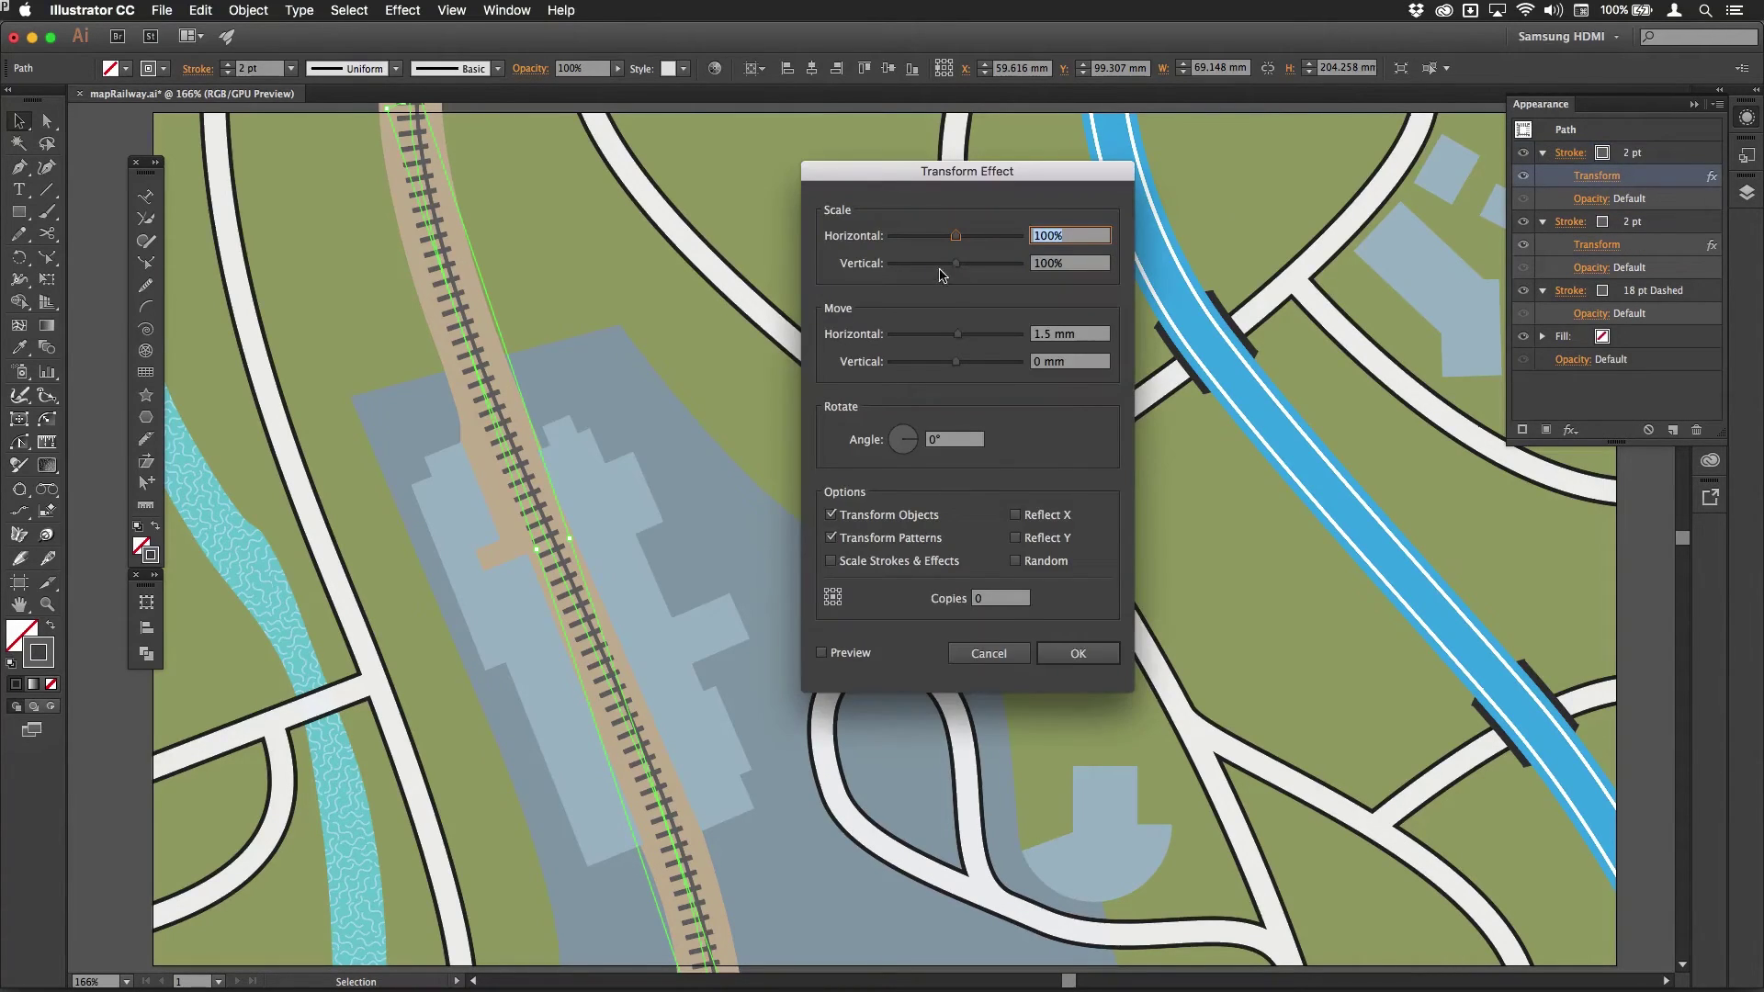
# Step: Change the copy's horizontal move to -1.5 mm, confirm, and deselect to inspect both rails
pyautogui.click(1037, 336)
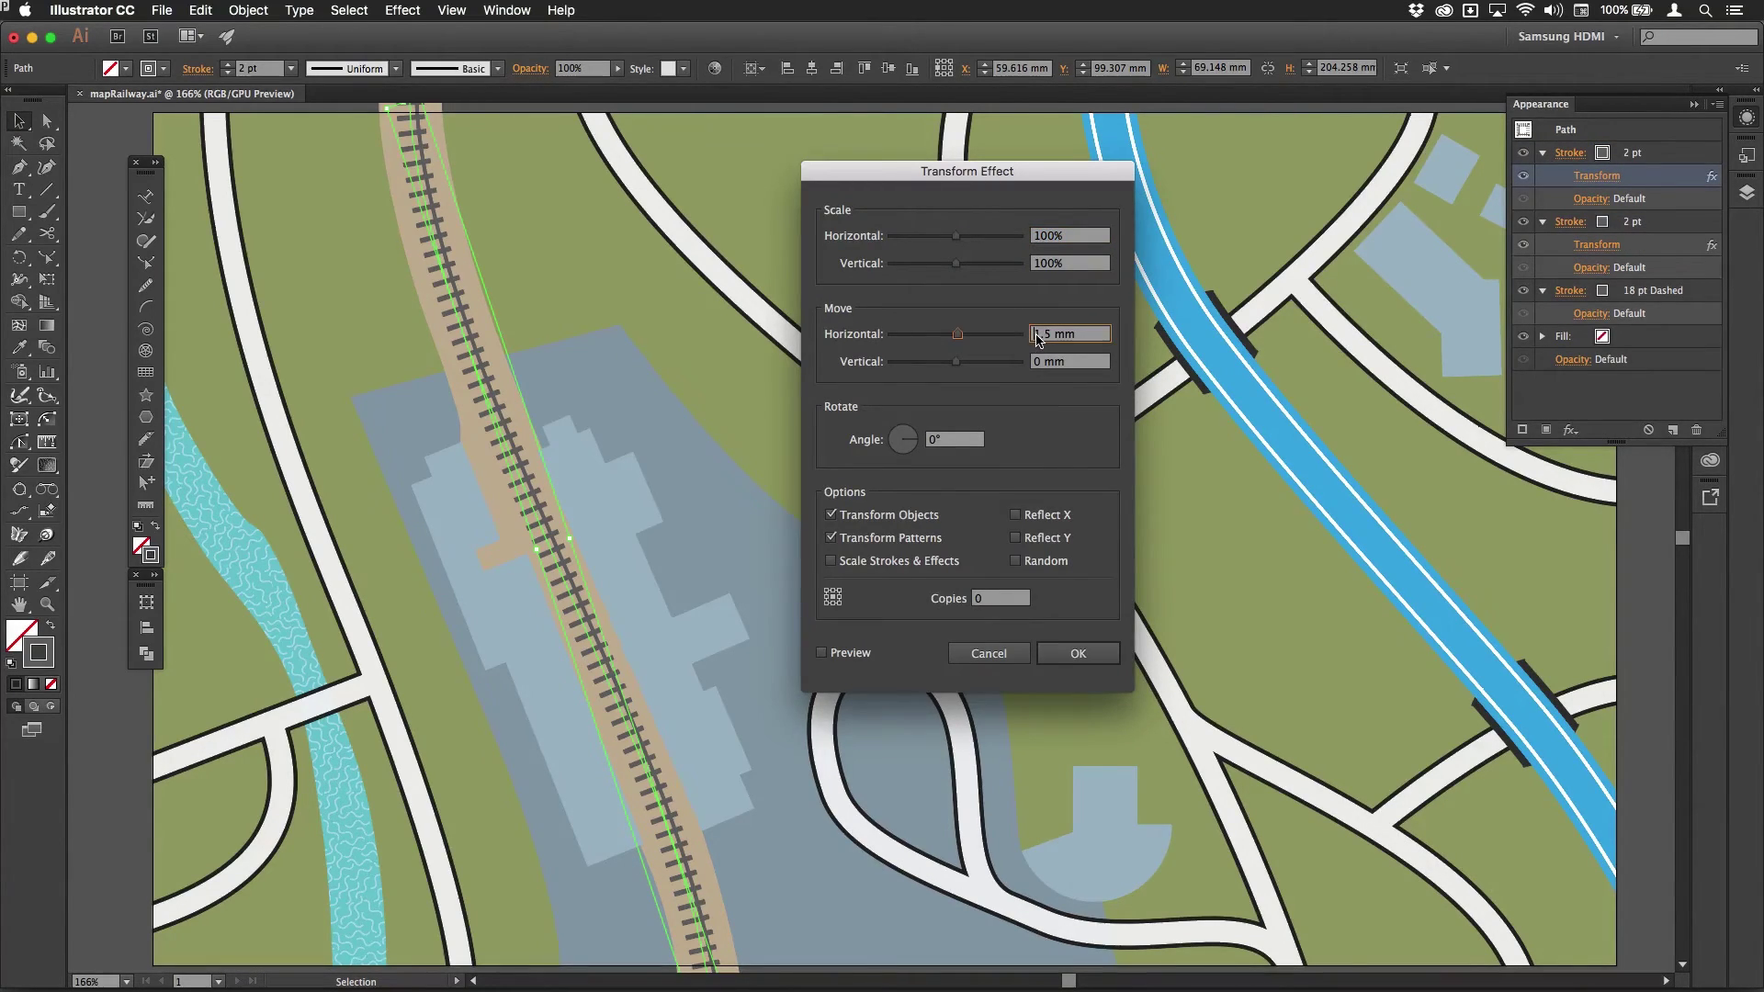
pyautogui.write('-')
pyautogui.click(822, 652)
pyautogui.click(1087, 657)
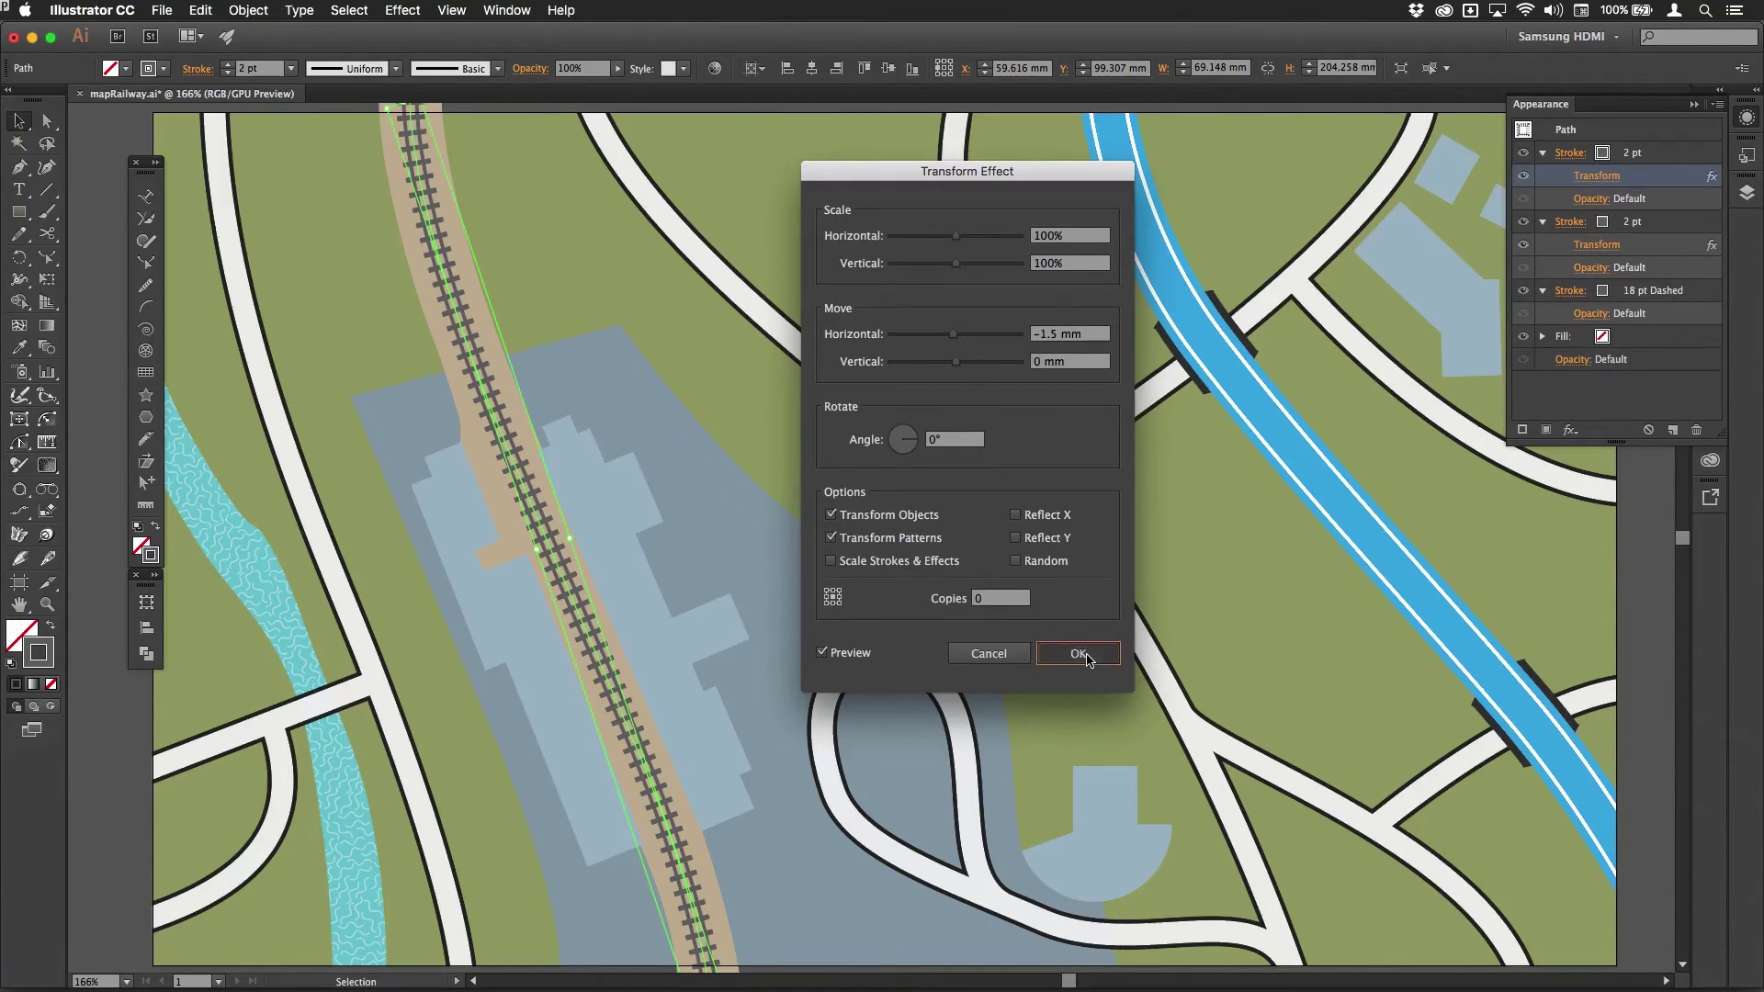
pyautogui.click(350, 207)
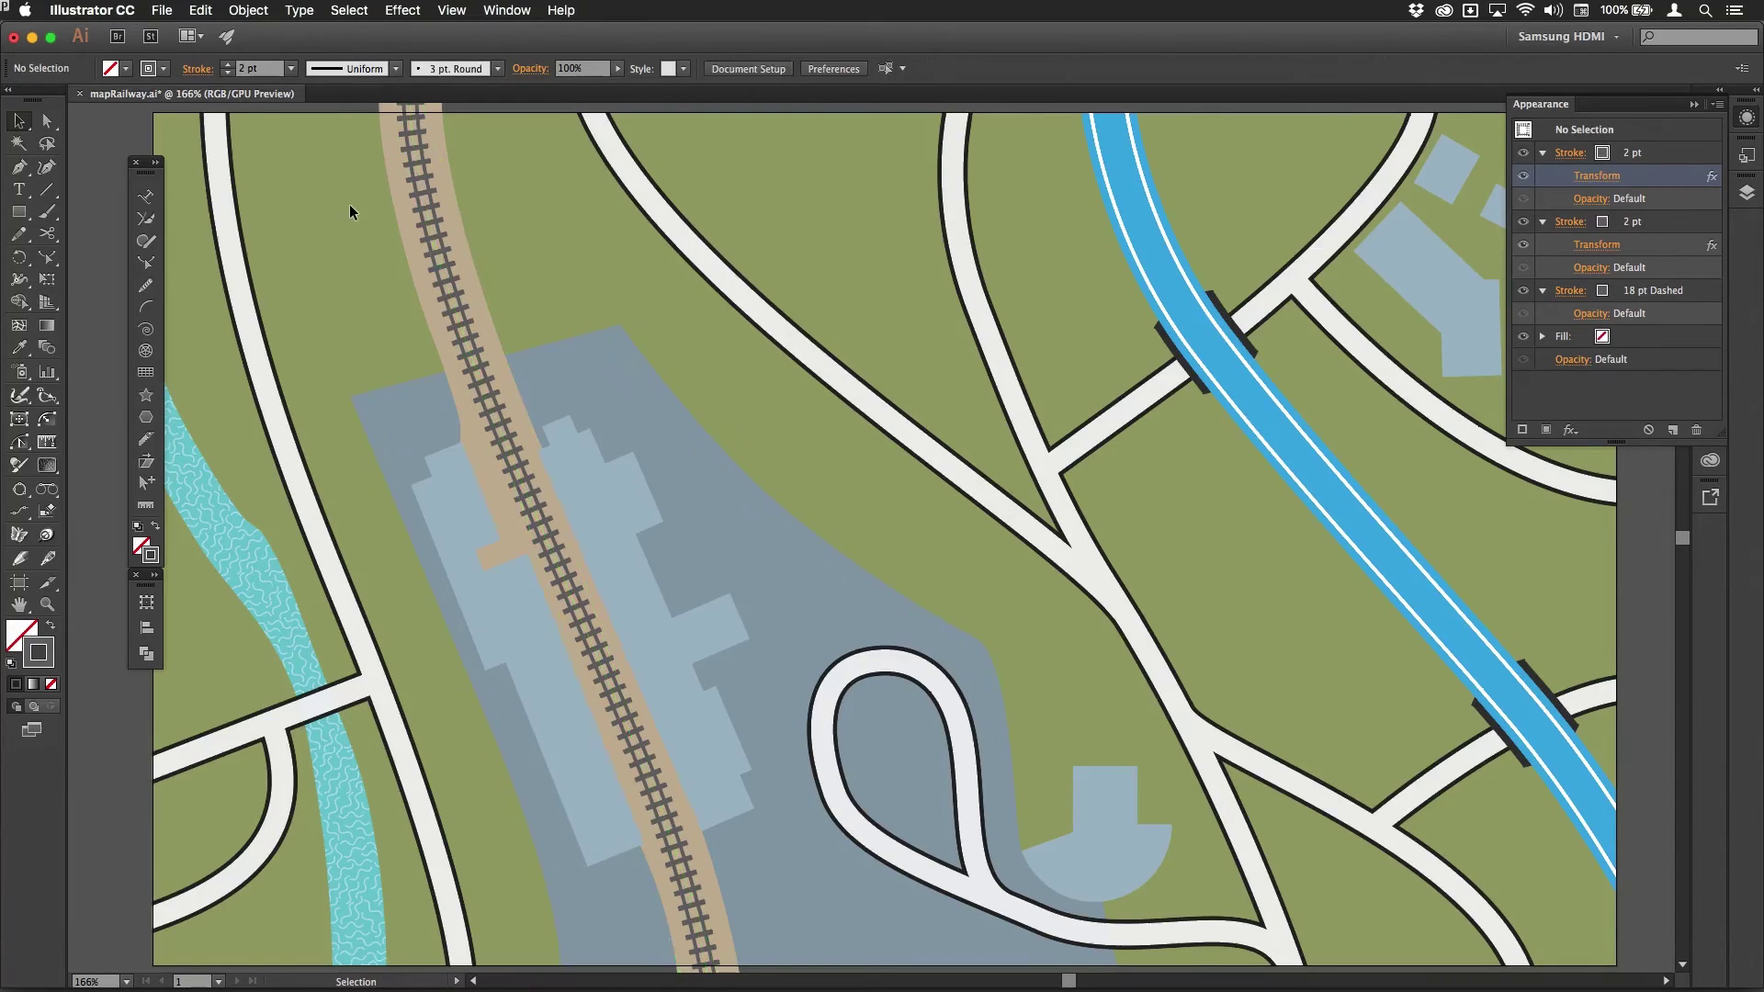
# Step: Reduce the 18 pt dashed sleeper stroke's gap from 7 pt to 5 pt, then deselect
pyautogui.click(421, 186)
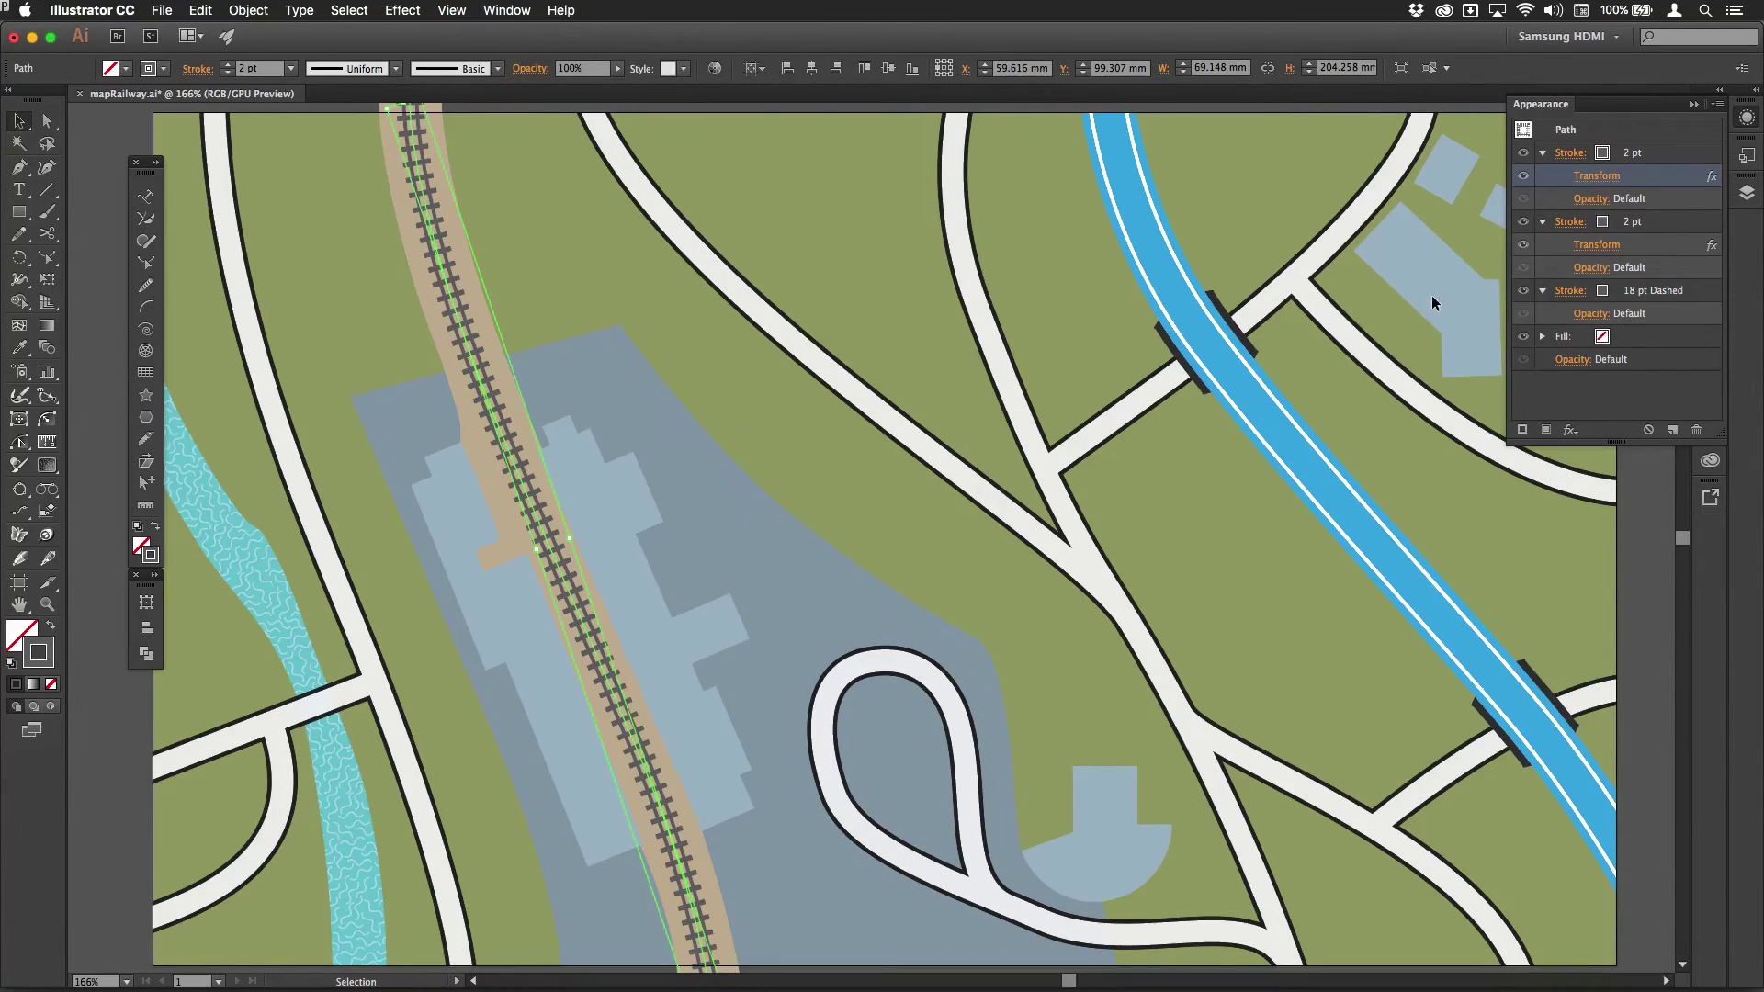
pyautogui.click(1572, 290)
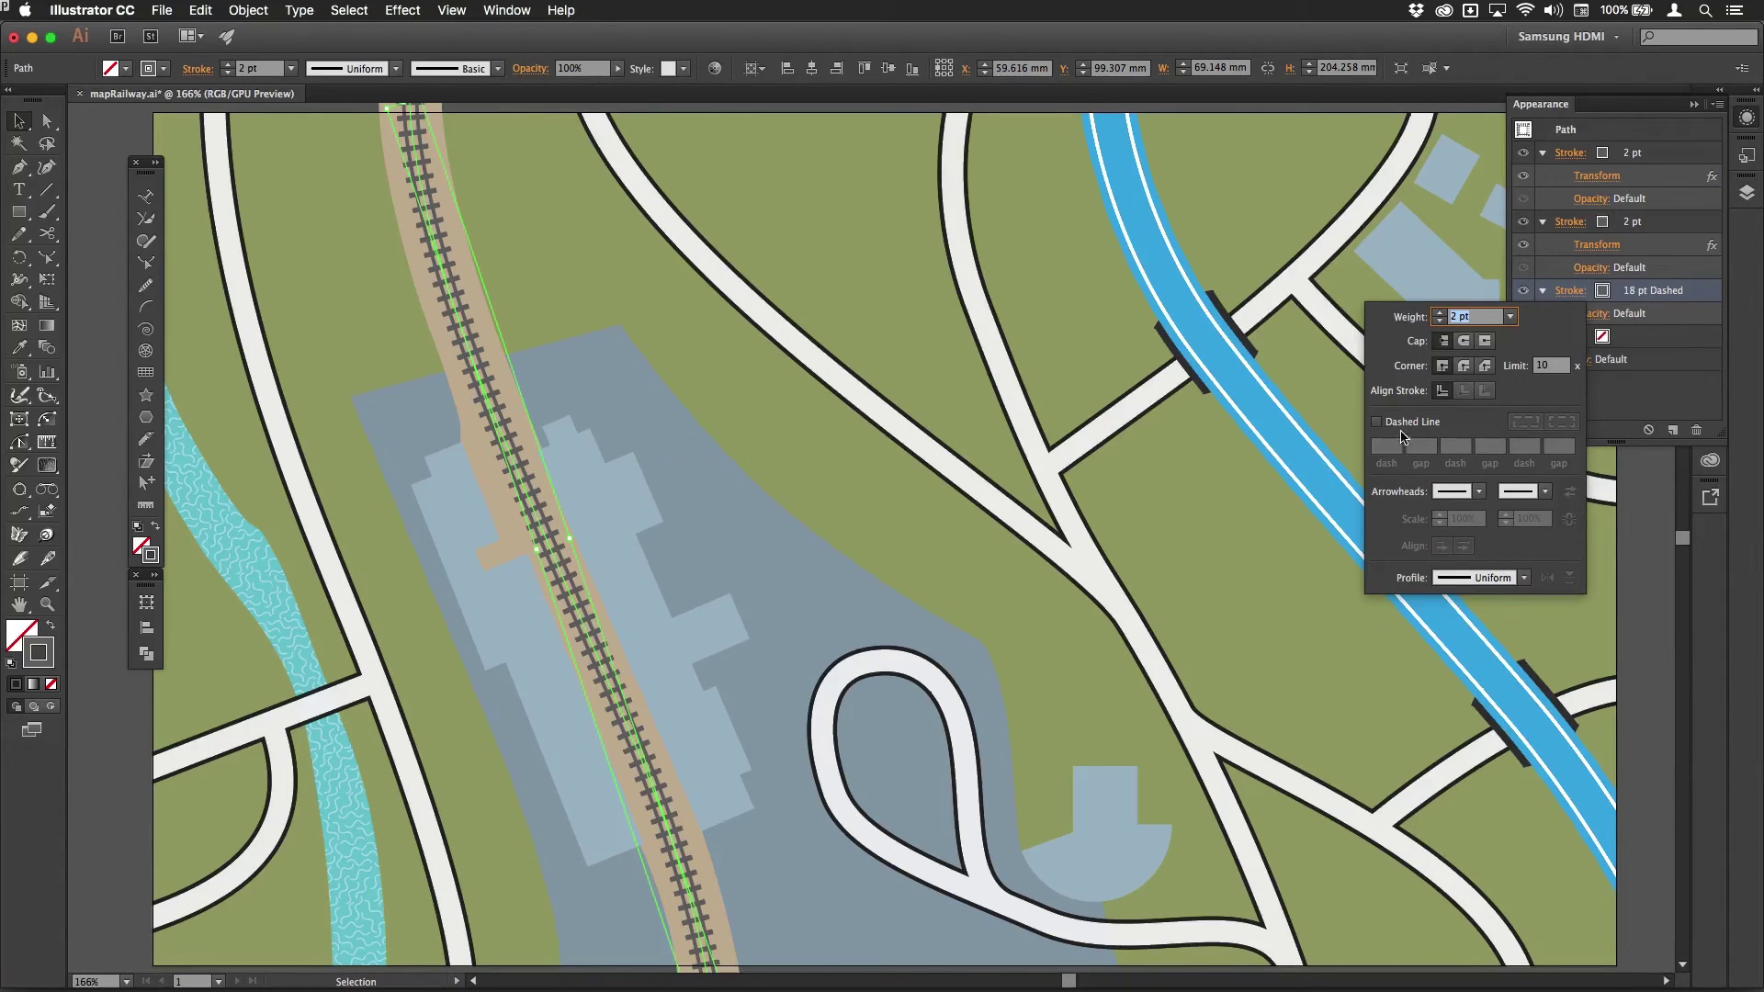
pyautogui.click(1712, 294)
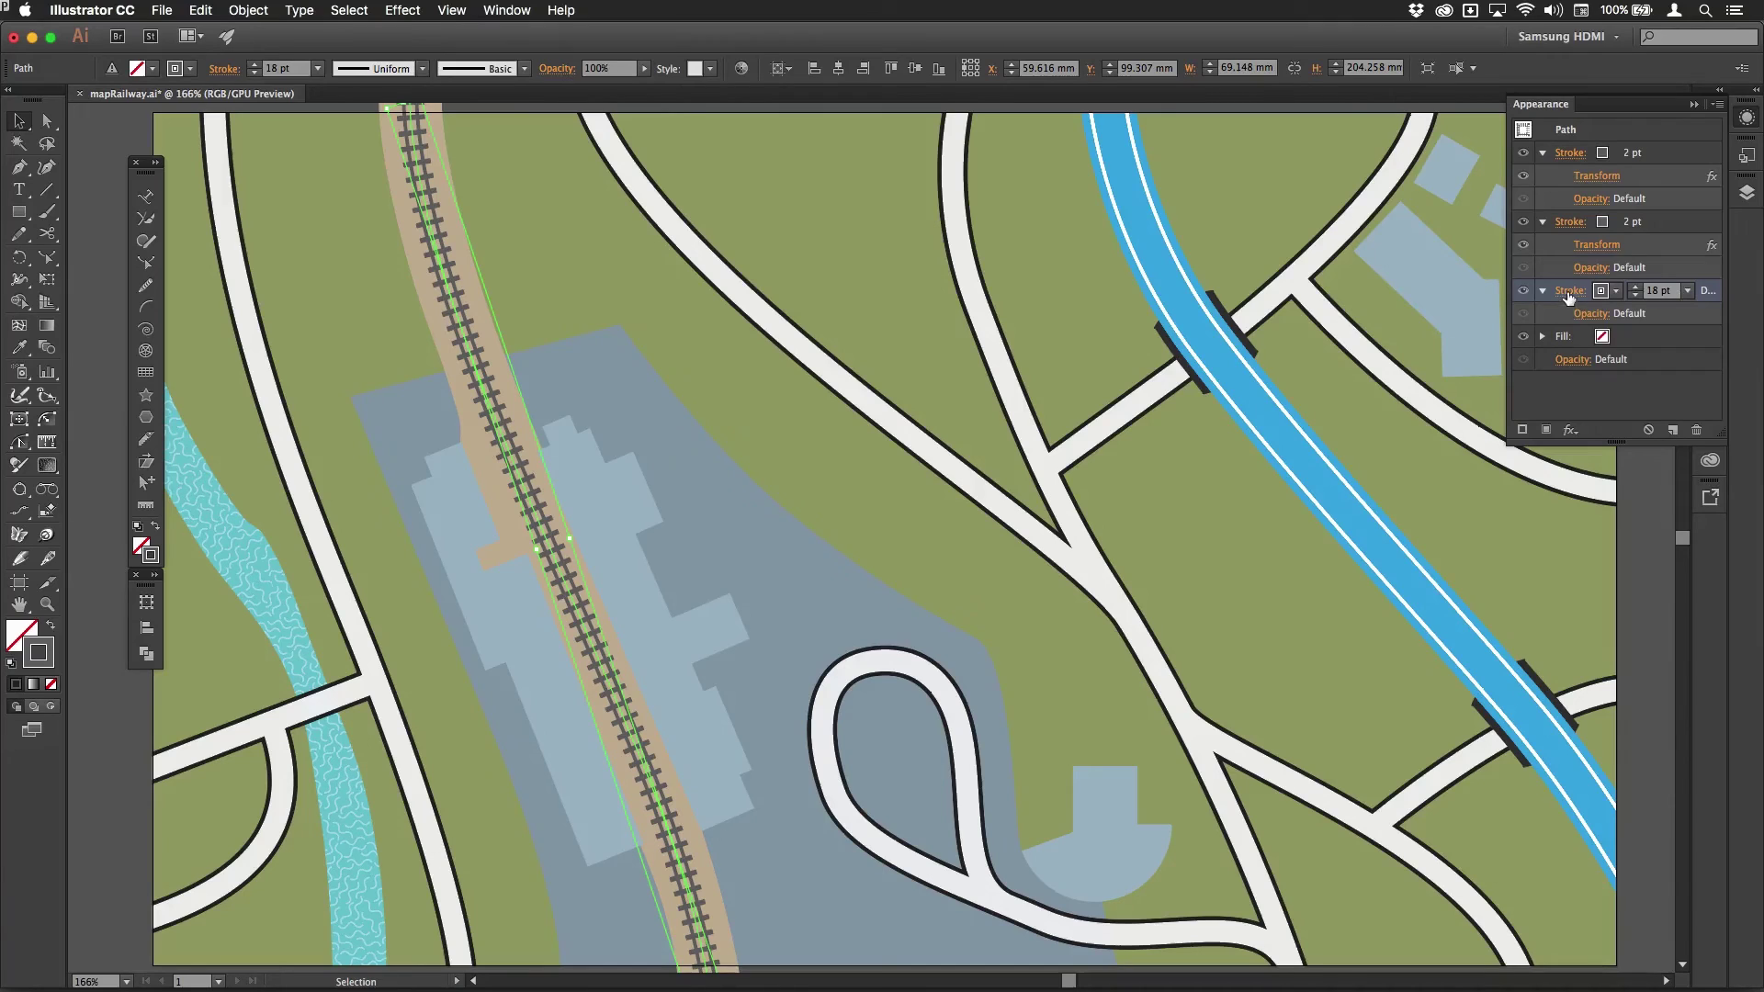
pyautogui.click(1568, 296)
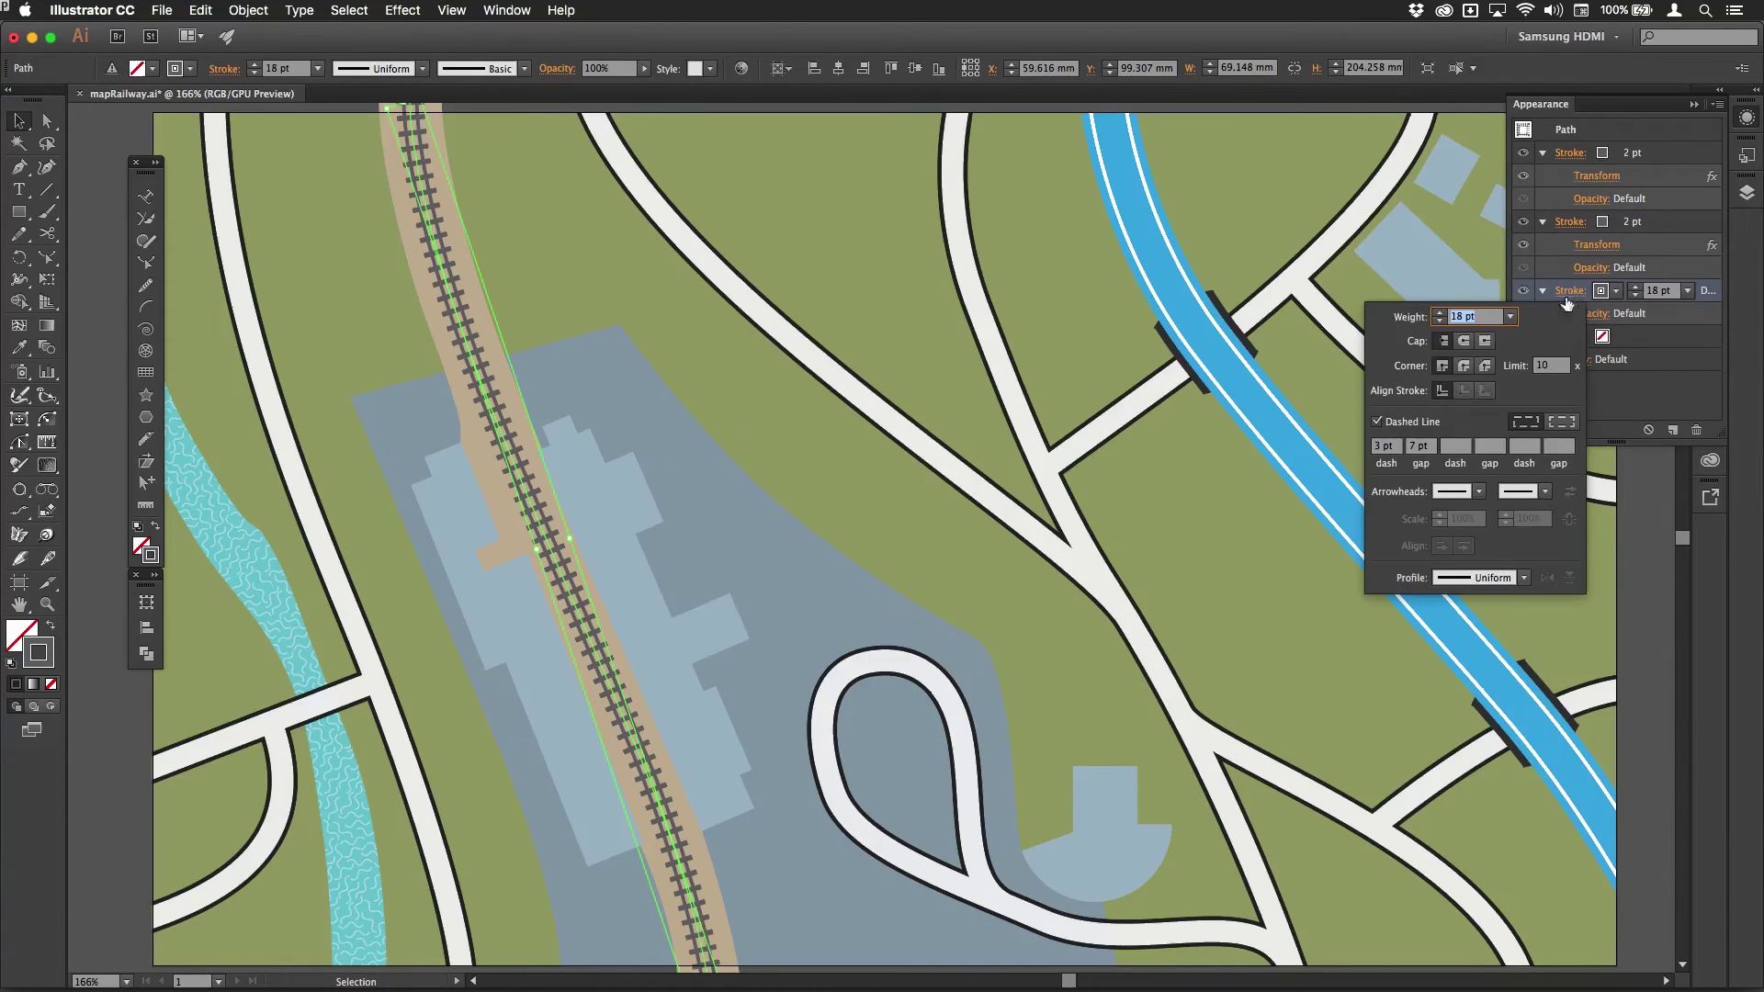
pyautogui.click(1419, 448)
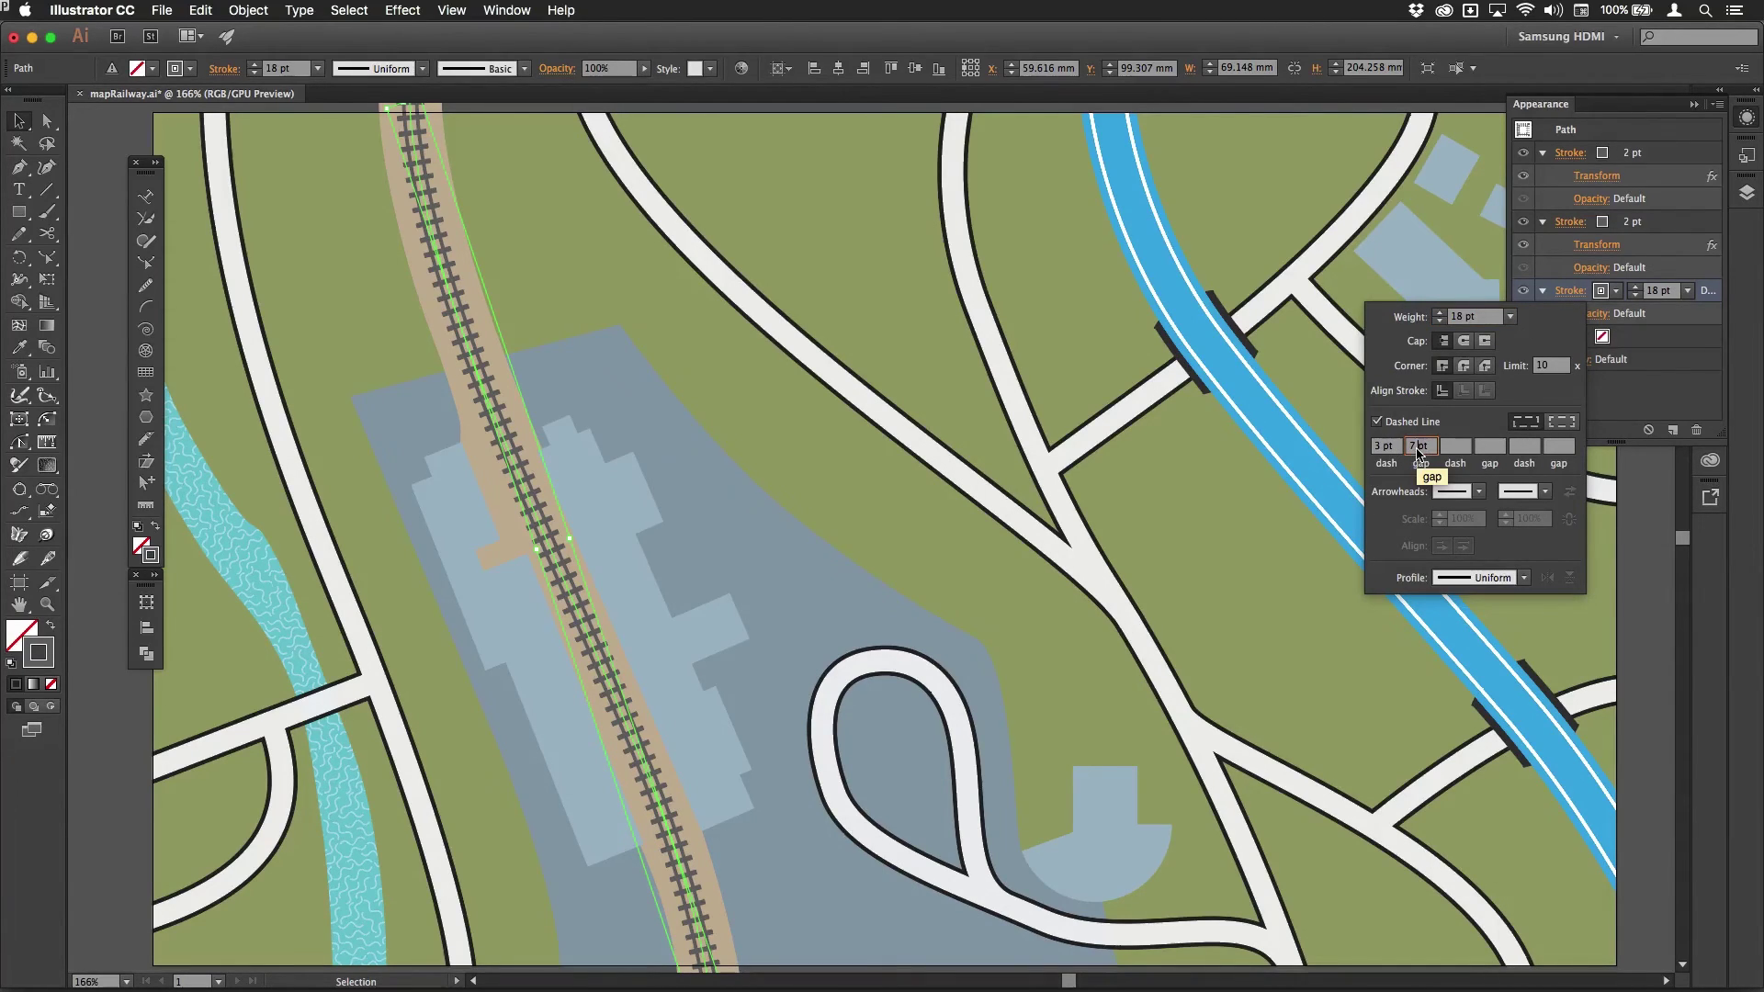
pyautogui.press('Down')
pyautogui.press('Down')
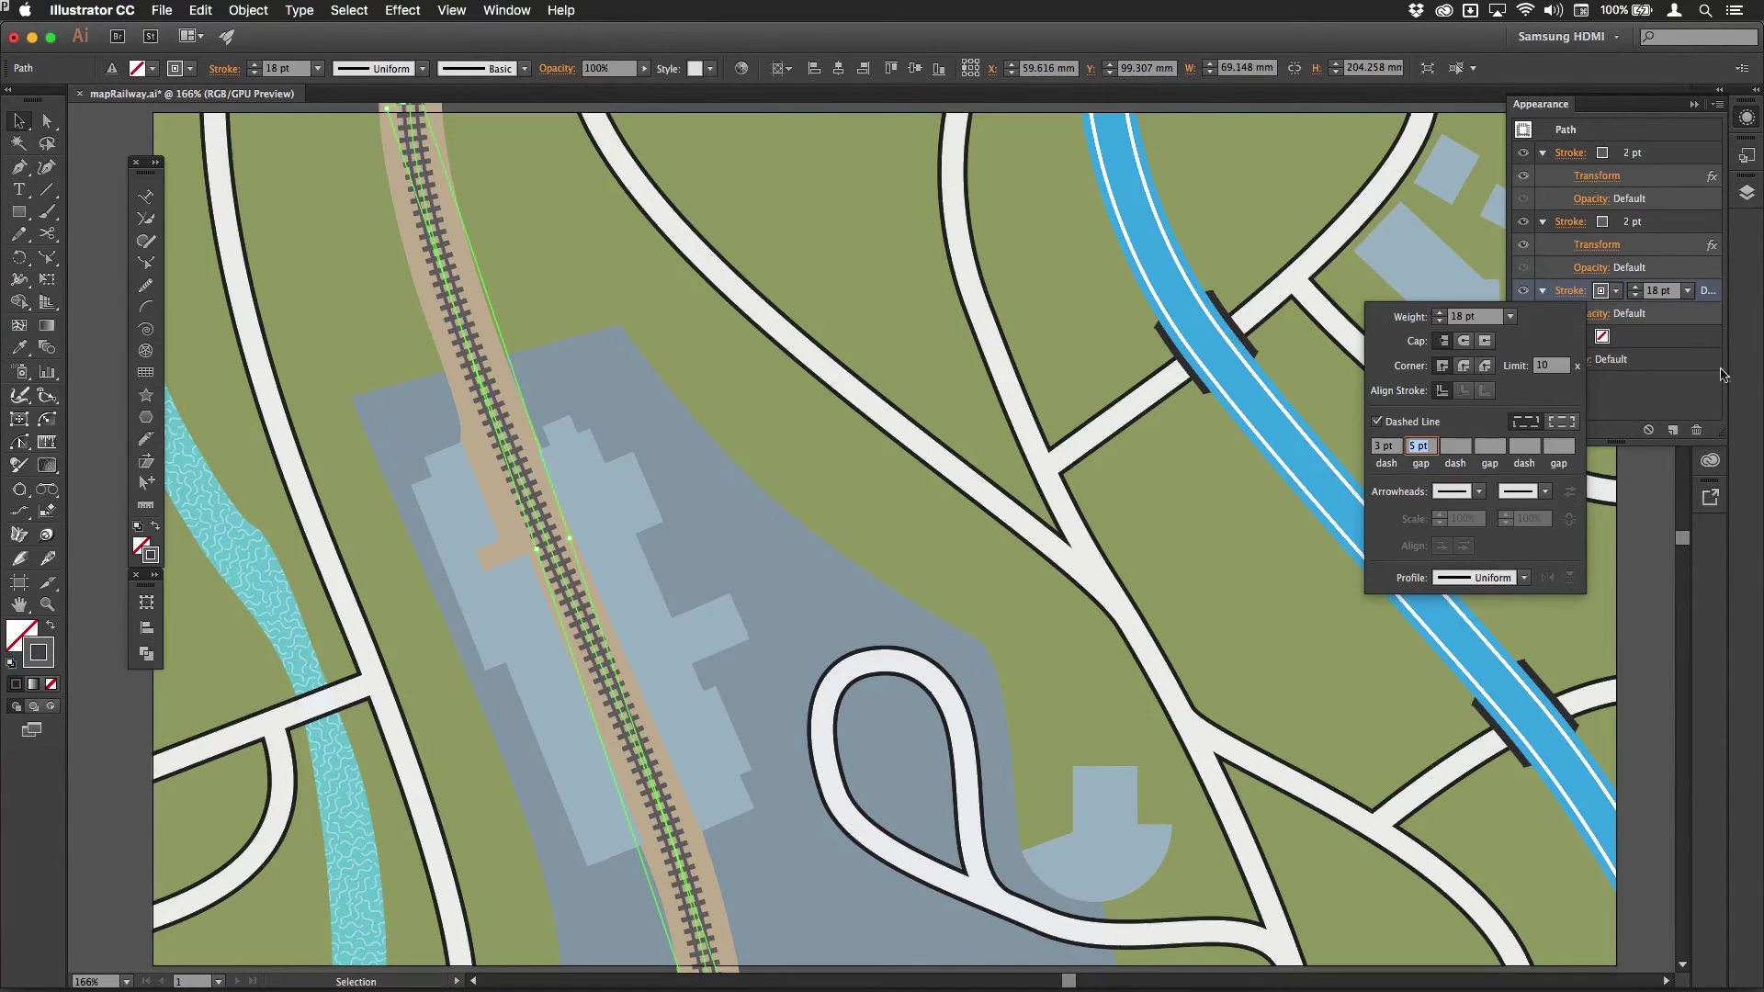
pyautogui.click(1678, 397)
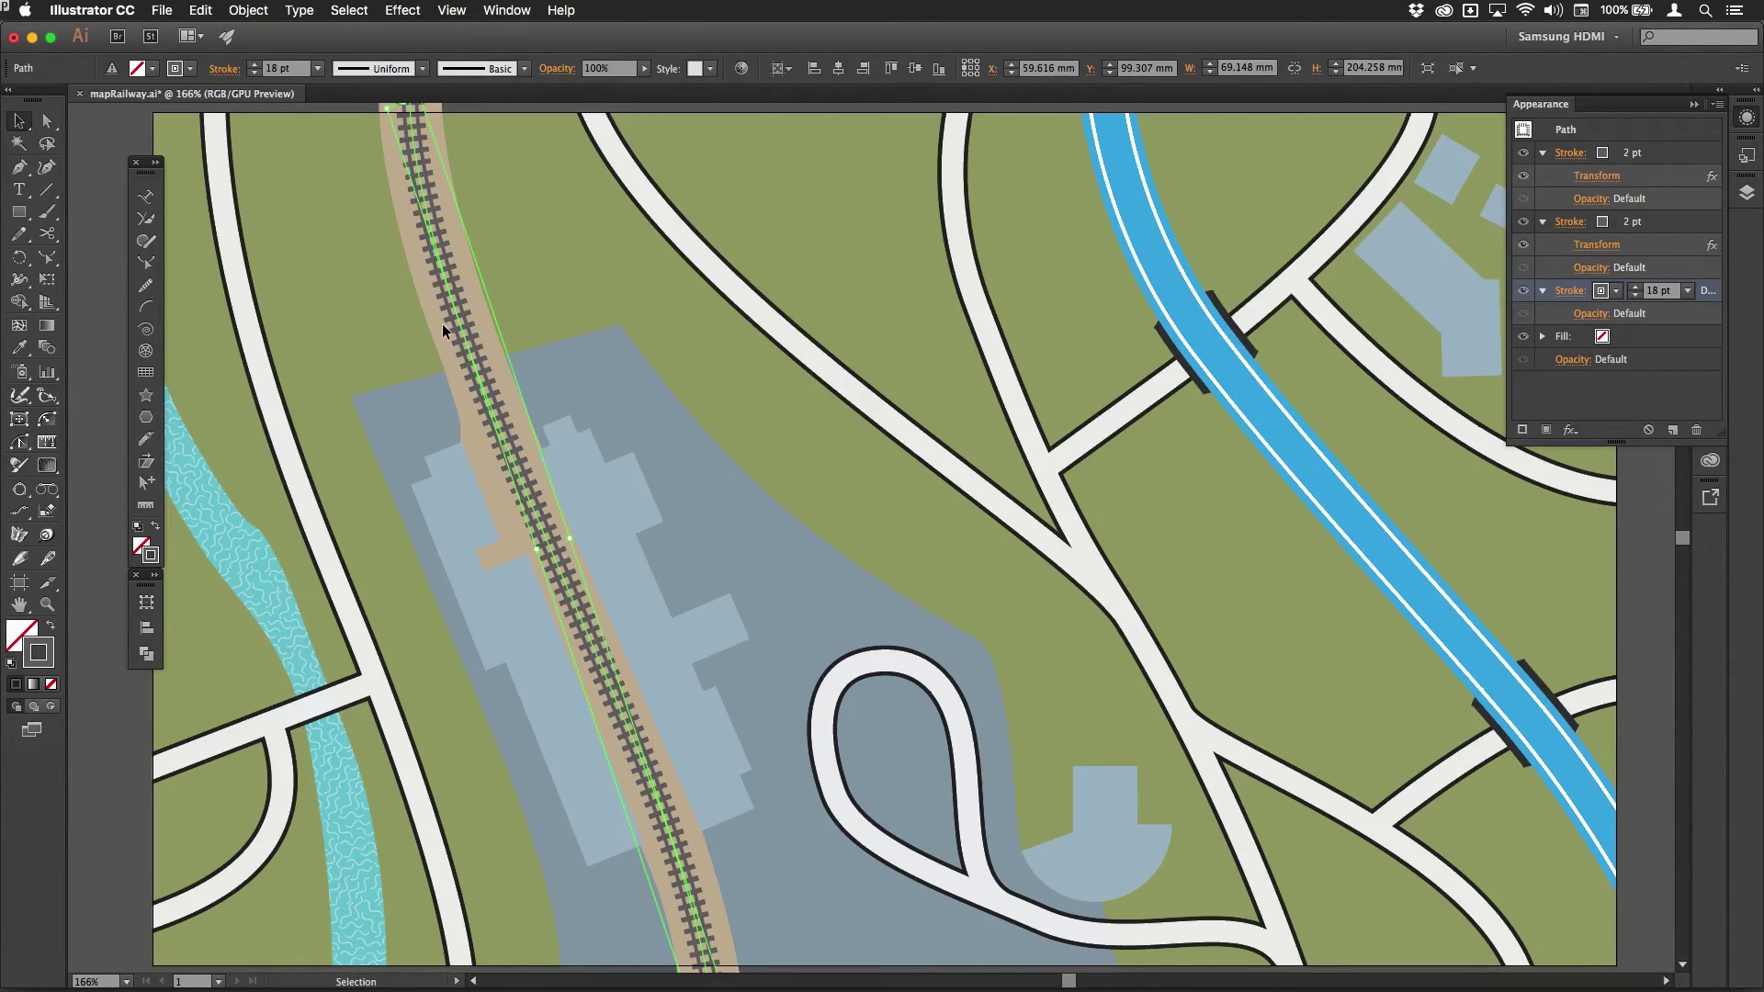
pyautogui.click(575, 233)
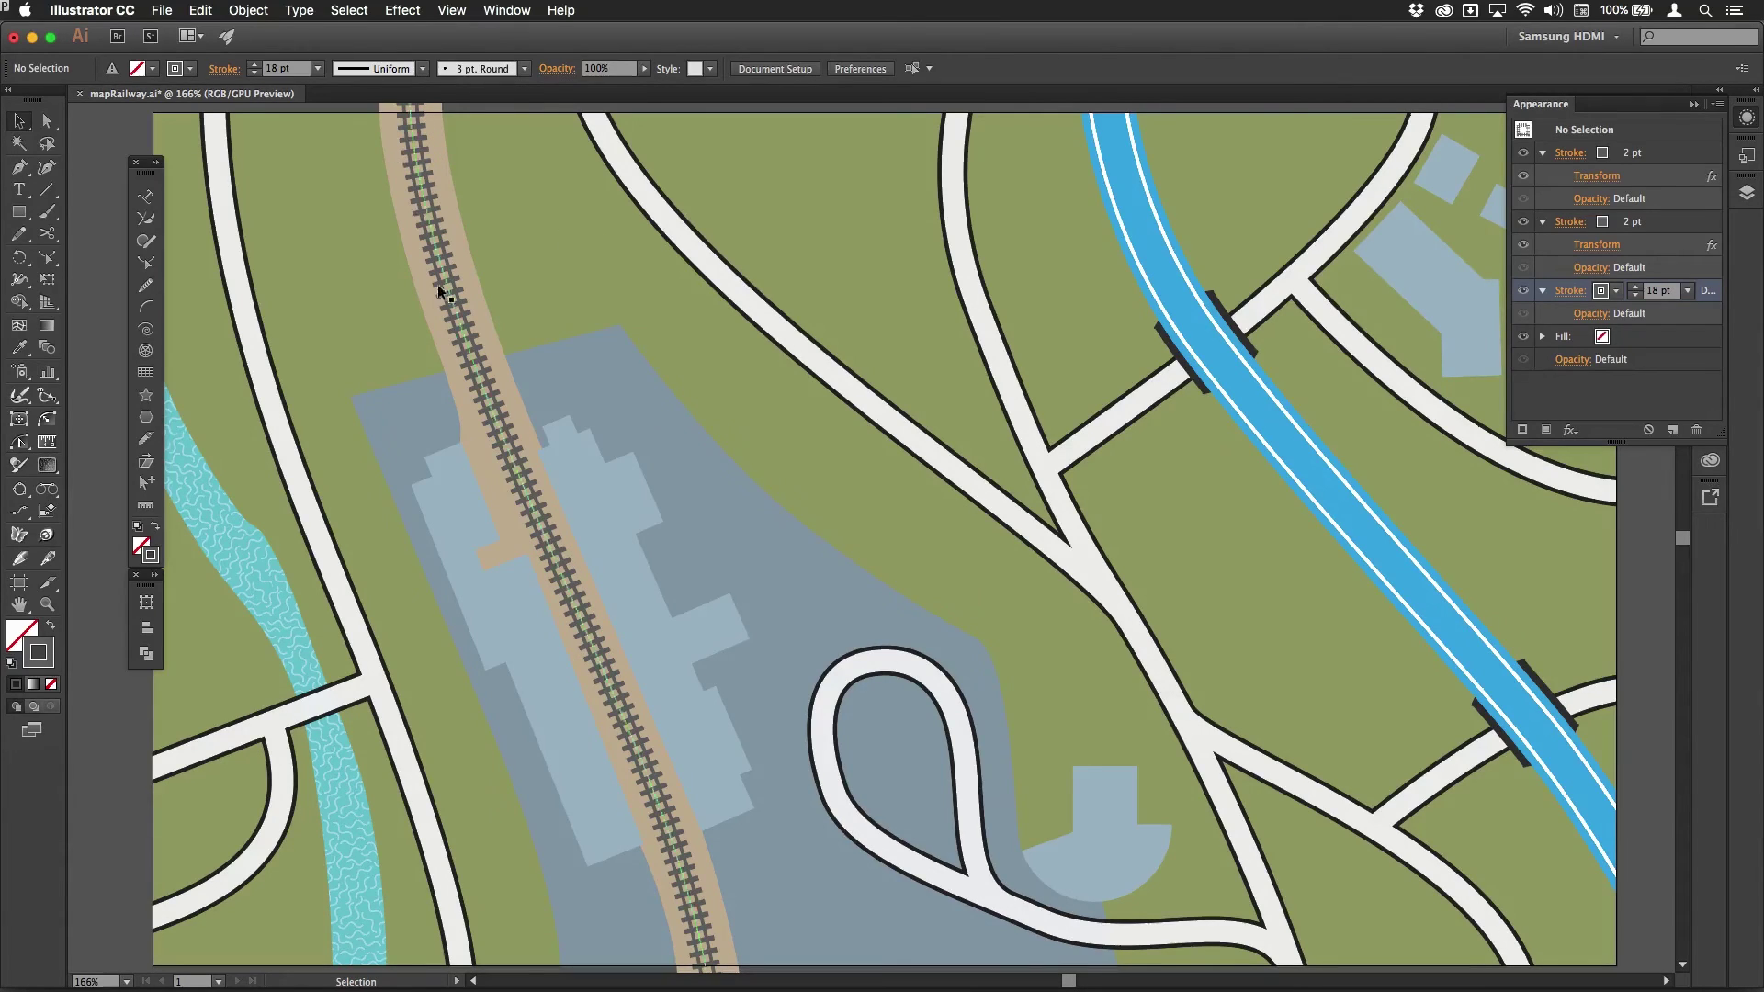